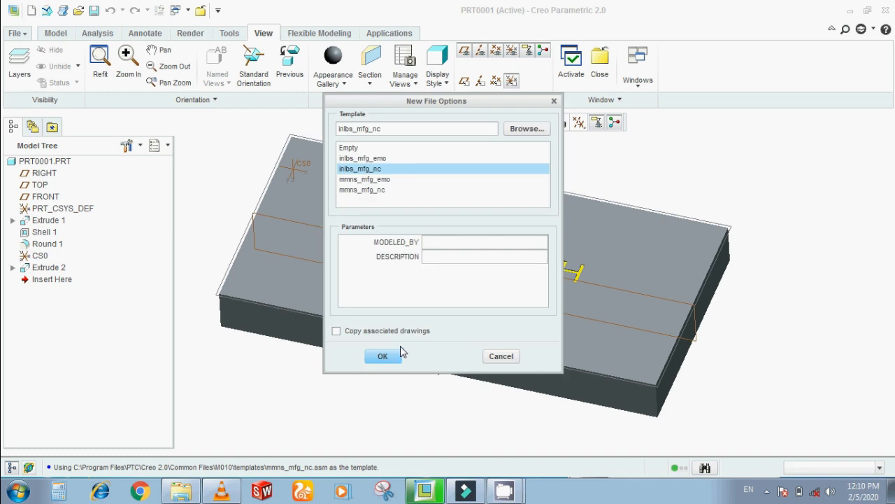
# Create the NC manufacturing file from the mmns_mfg_nc template and maximize its window.
pyautogui.click(371, 190)
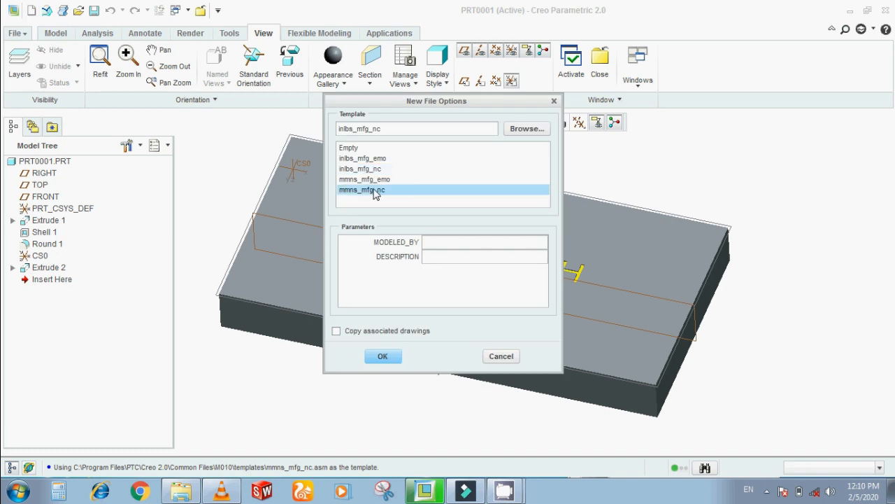
pyautogui.click(383, 356)
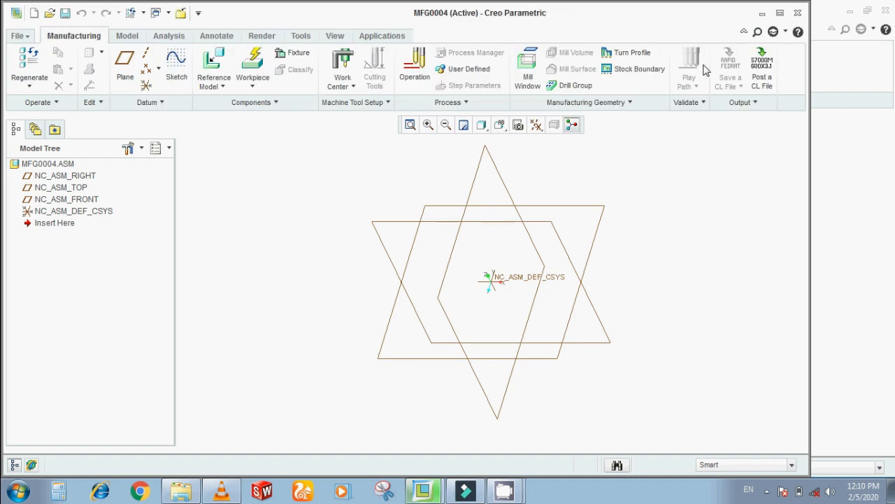
pyautogui.click(780, 12)
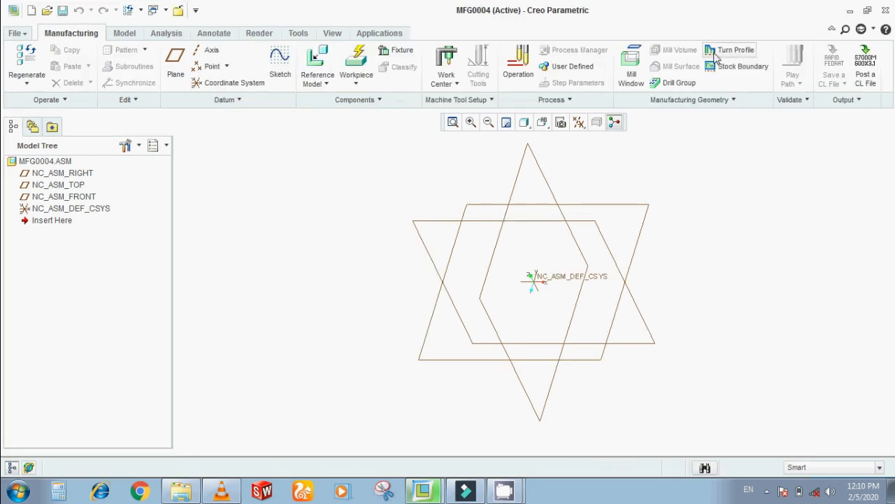
# Assemble prt0001.prt as the reference model, fully constrained with the Default placement.
pyautogui.click(332, 76)
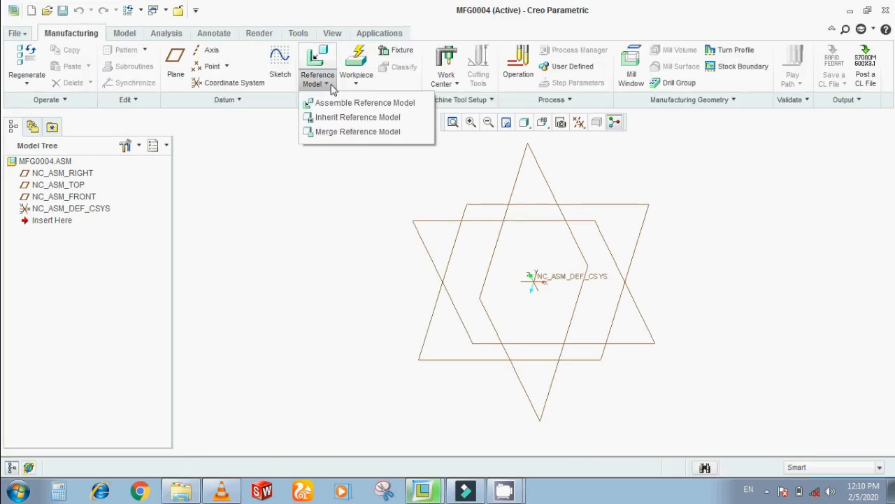
pyautogui.click(327, 62)
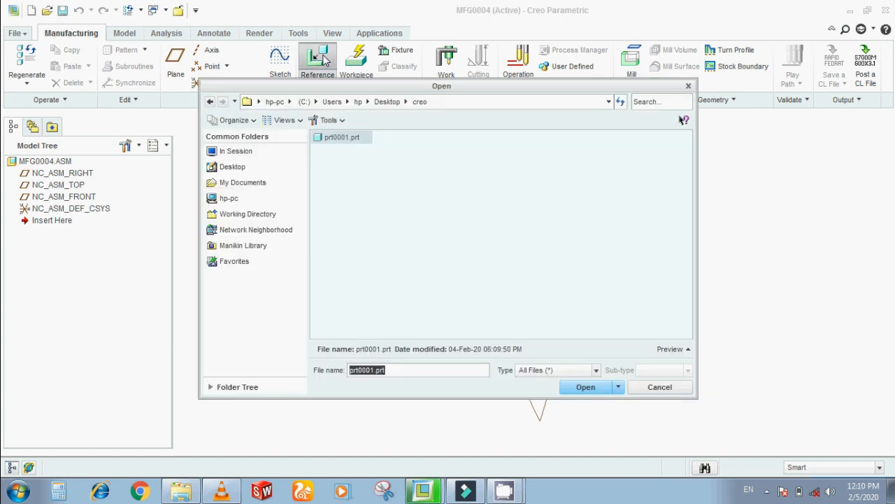
pyautogui.click(580, 384)
pyautogui.click(236, 67)
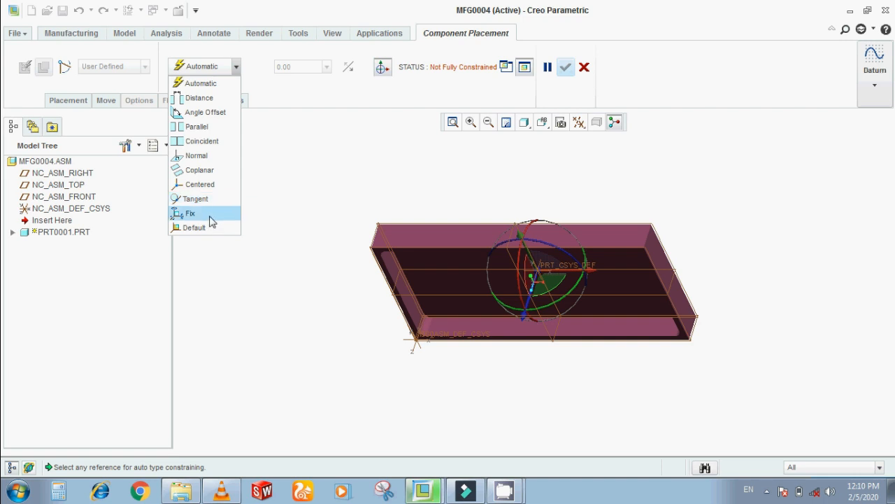
pyautogui.click(208, 228)
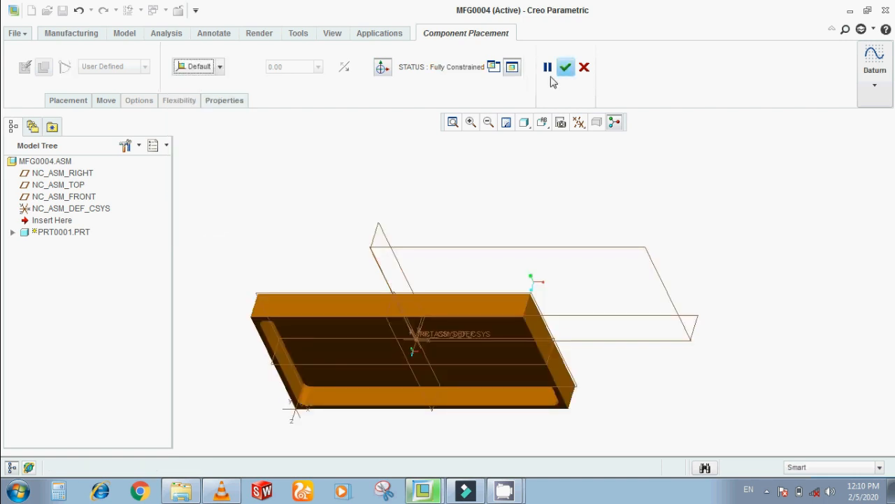
pyautogui.click(566, 66)
# Start a coordinate system referenced to the part's engraved top surface and the NC_ASM_RIGHT and NC_ASM_TOP planes.
pyautogui.moveTo(425, 263); pyautogui.dragTo(456, 226, button='middle')
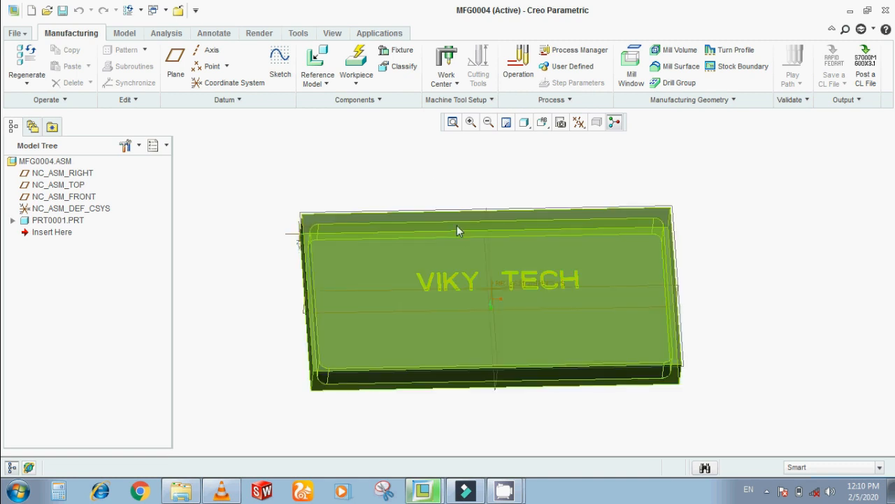
pyautogui.scroll(-2, 436, 127)
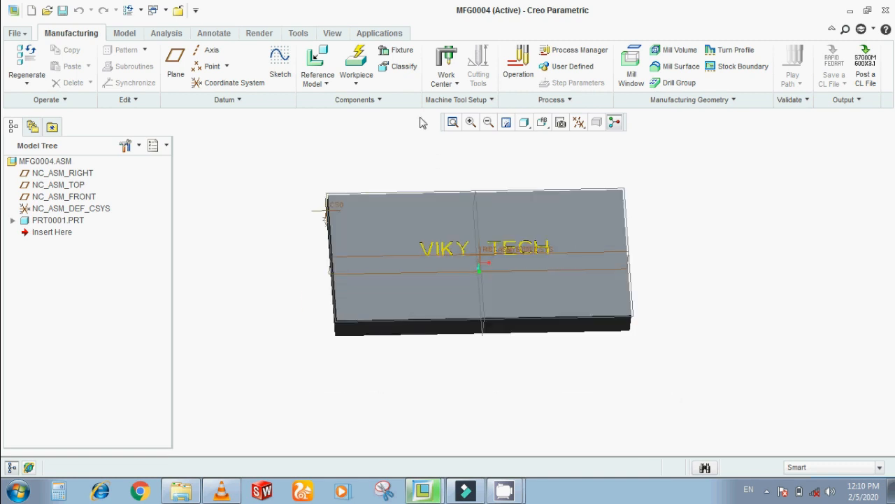
pyautogui.click(224, 87)
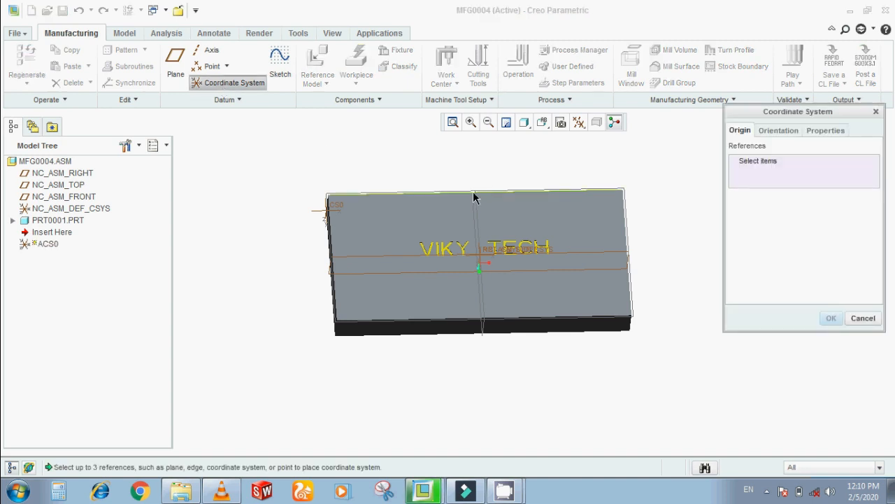
pyautogui.click(551, 231)
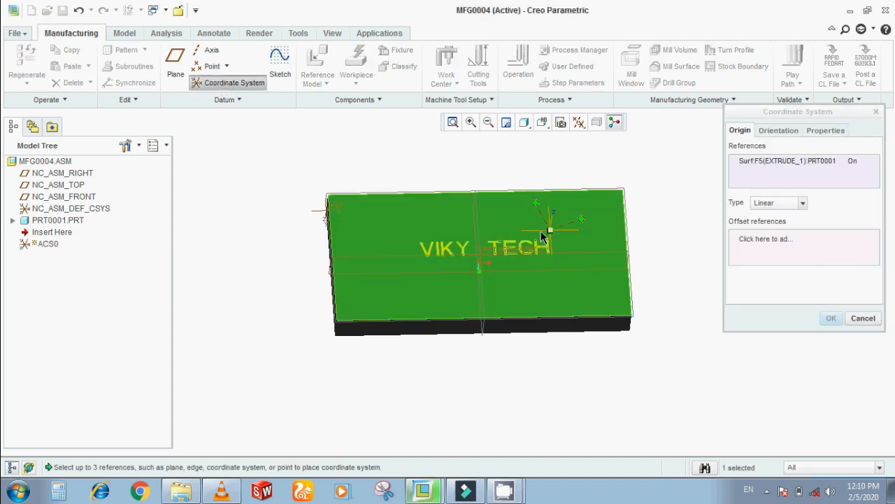
pyautogui.keyDown('ctrl'); pyautogui.click(479, 196); pyautogui.keyUp('ctrl')
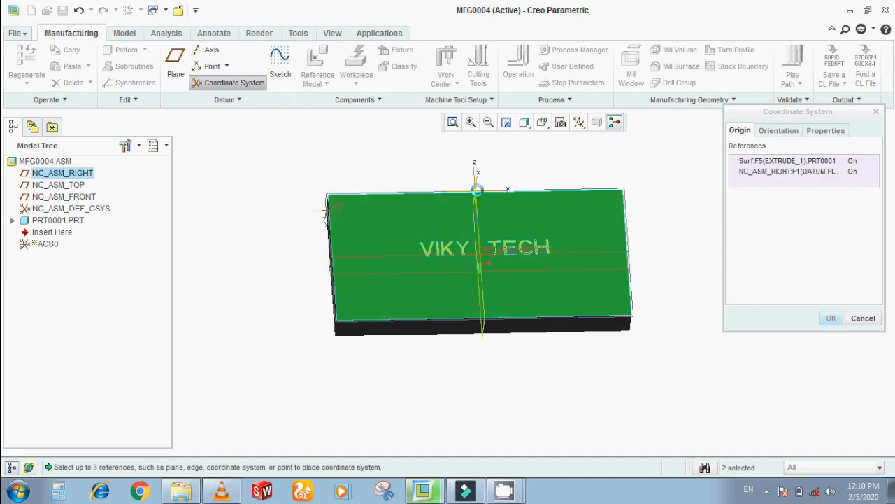
pyautogui.keyDown('ctrl'); pyautogui.click(629, 253); pyautogui.keyUp('ctrl')
pyautogui.moveTo(624, 214); pyautogui.dragTo(620, 174, button='middle')
# Orient the coordinate system with Z determined by the top surface and X projected from NC_ASM_RIGHT, and create it.
pyautogui.click(782, 131)
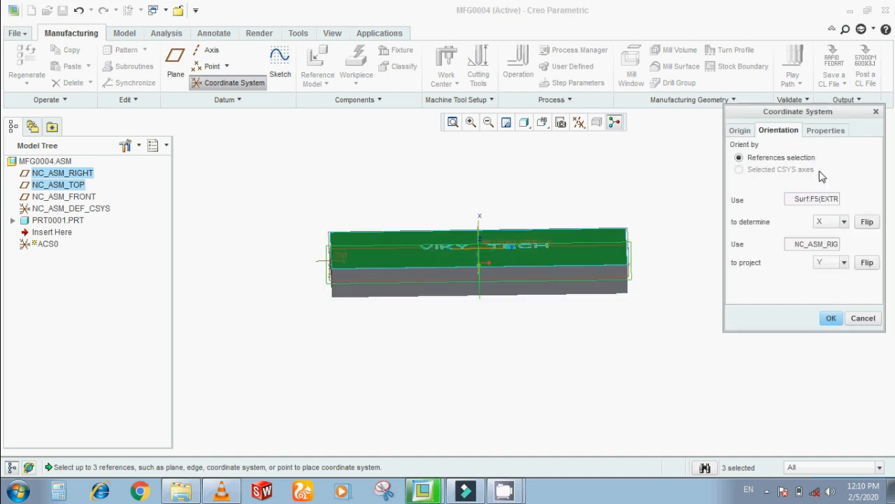
pyautogui.click(844, 221)
pyautogui.click(825, 256)
pyautogui.moveTo(605, 221); pyautogui.dragTo(568, 238, button='middle')
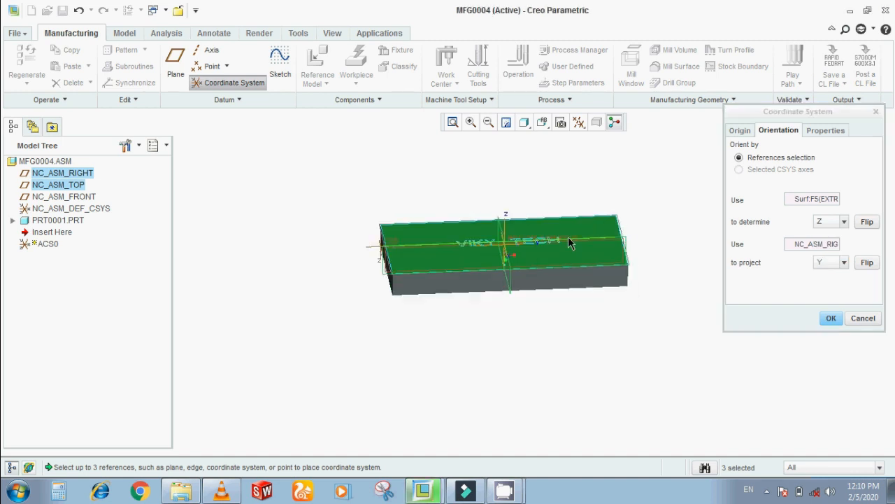
pyautogui.scroll(-5, 568, 238)
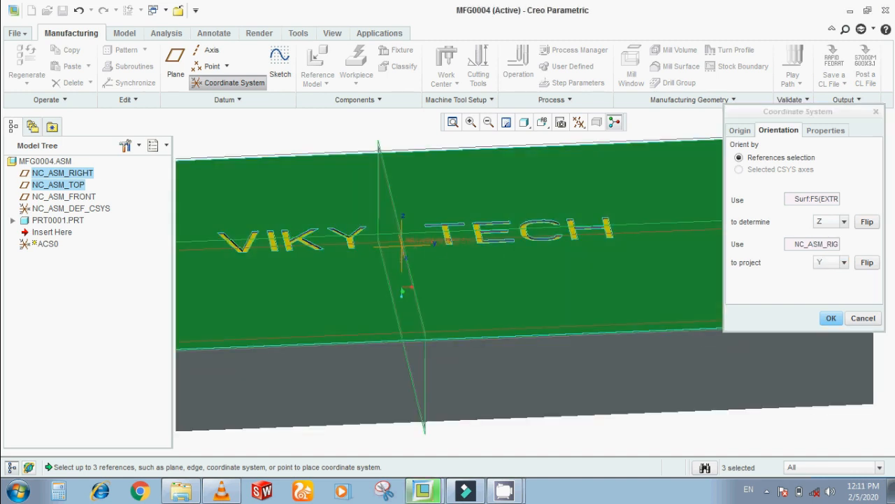
pyautogui.click(865, 262)
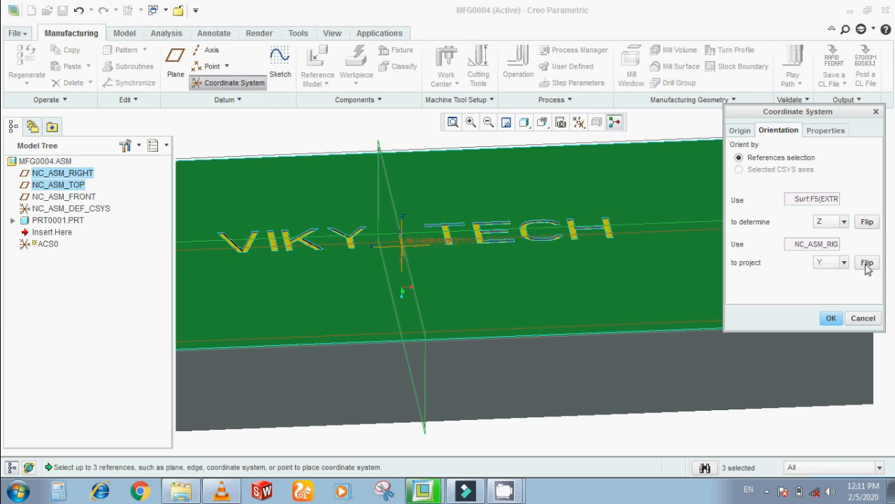
pyautogui.click(844, 262)
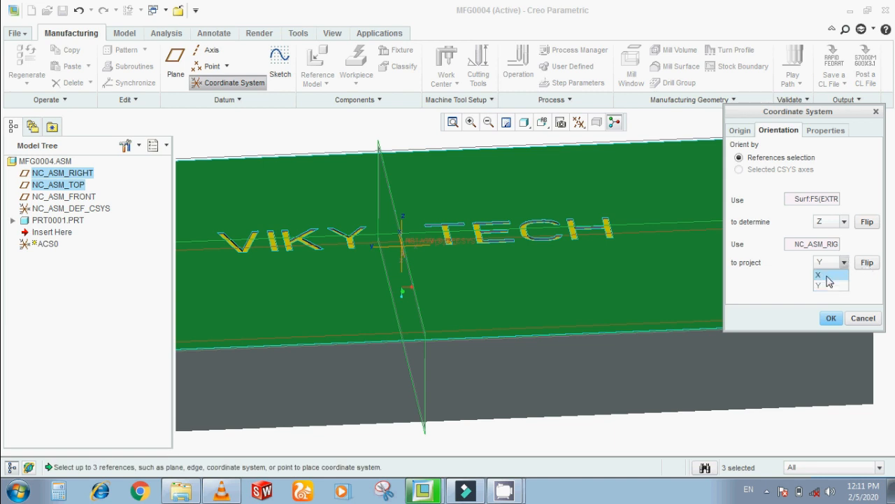
pyautogui.click(828, 275)
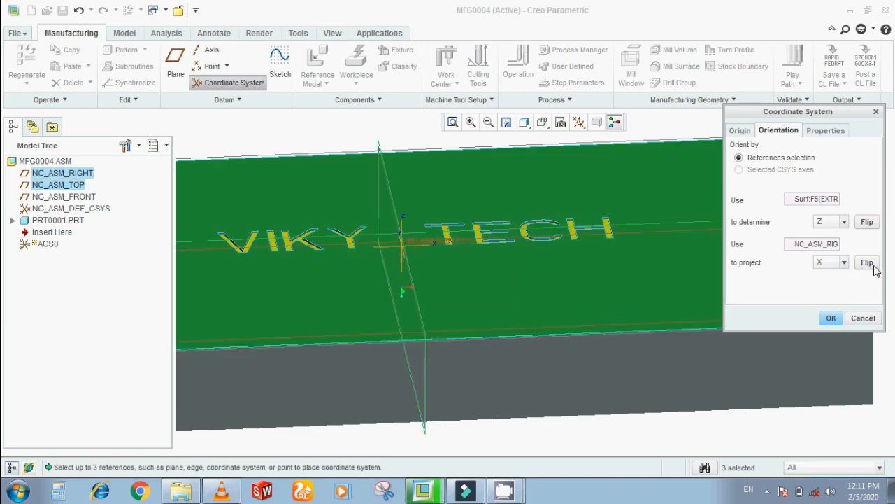
pyautogui.click(830, 318)
# Create an automatic rectangular workpiece around the reference model, keeping the Custom stock type and its default dimensions.
pyautogui.scroll(3, 783, 302)
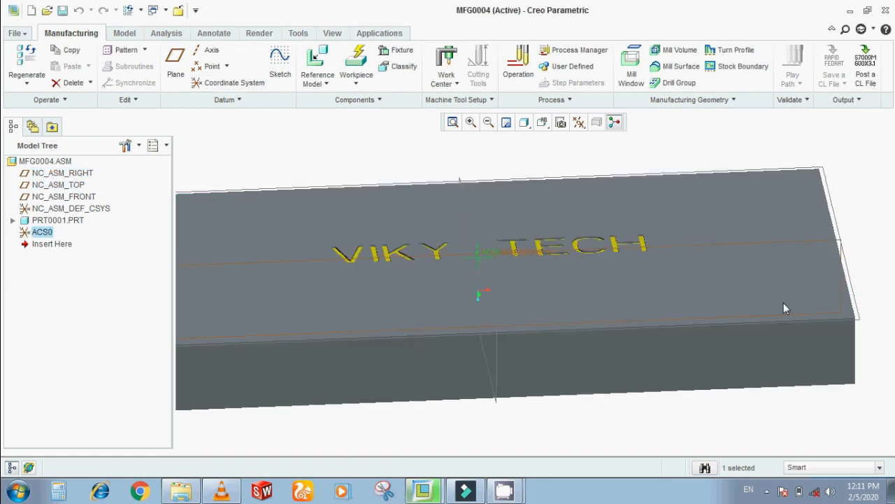
pyautogui.click(665, 175)
pyautogui.moveTo(666, 176); pyautogui.dragTo(784, 272, button='middle')
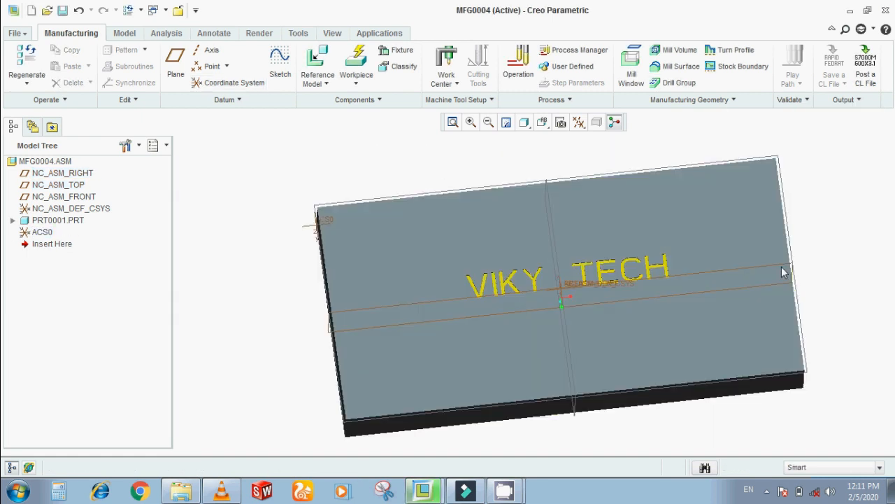
pyautogui.click(357, 63)
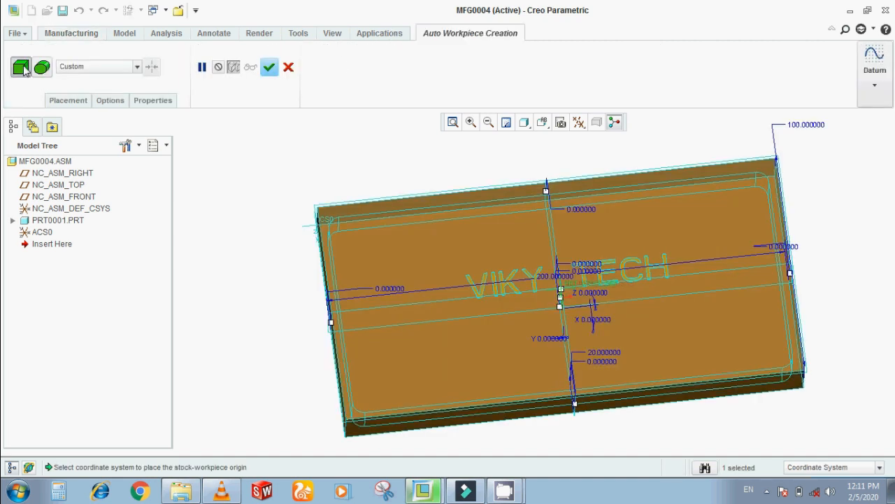
pyautogui.moveTo(281, 148); pyautogui.dragTo(300, 124, button='middle')
pyautogui.scroll(3, 301, 124)
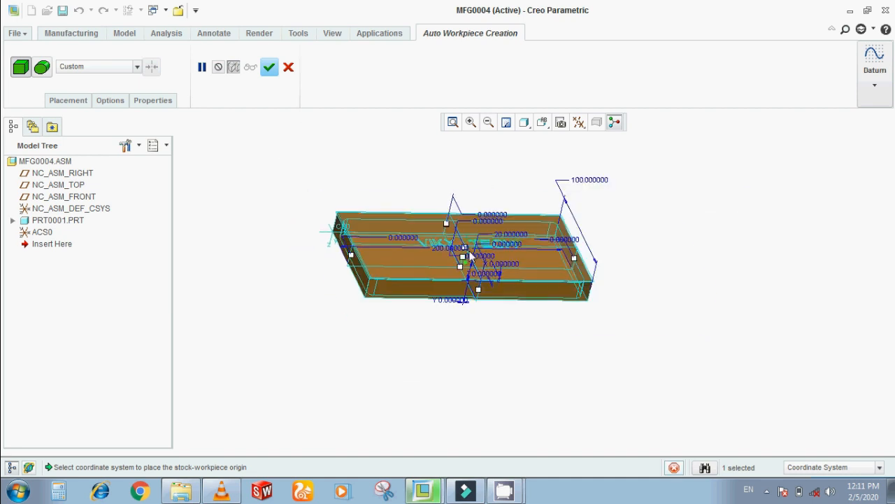
pyautogui.scroll(-2, 379, 181)
pyautogui.click(269, 67)
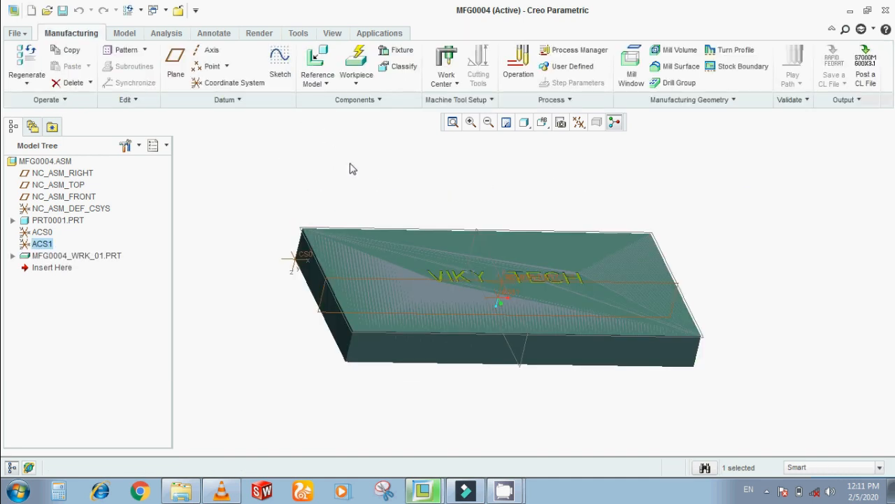
# Add a 3 Axis milling work center with the default settings.
pyautogui.moveTo(352, 169); pyautogui.dragTo(303, 179, button='middle')
pyautogui.click(302, 177)
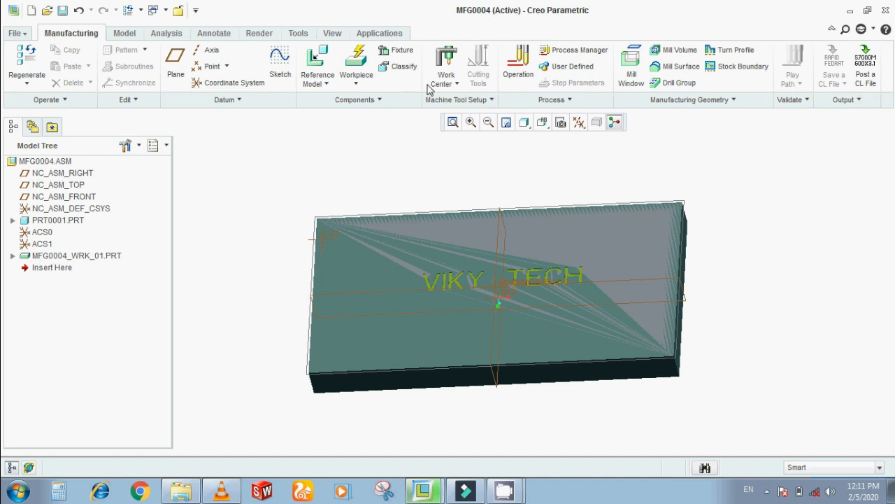
pyautogui.click(446, 61)
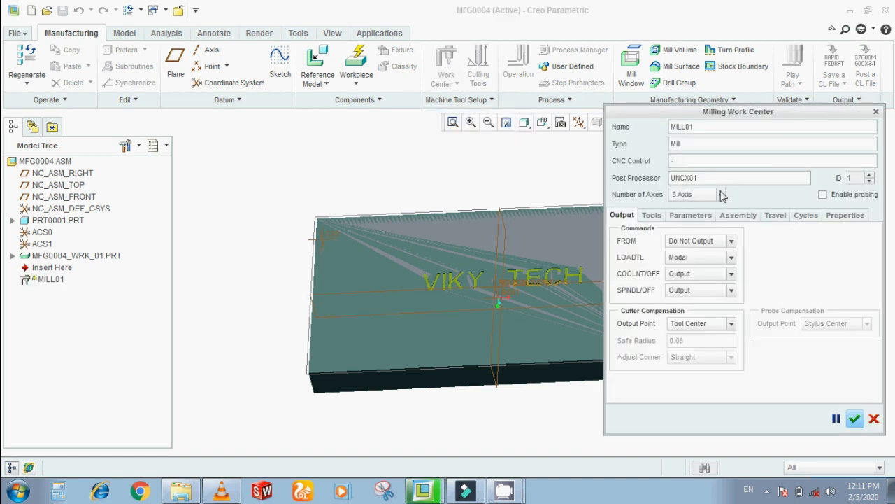
pyautogui.click(855, 418)
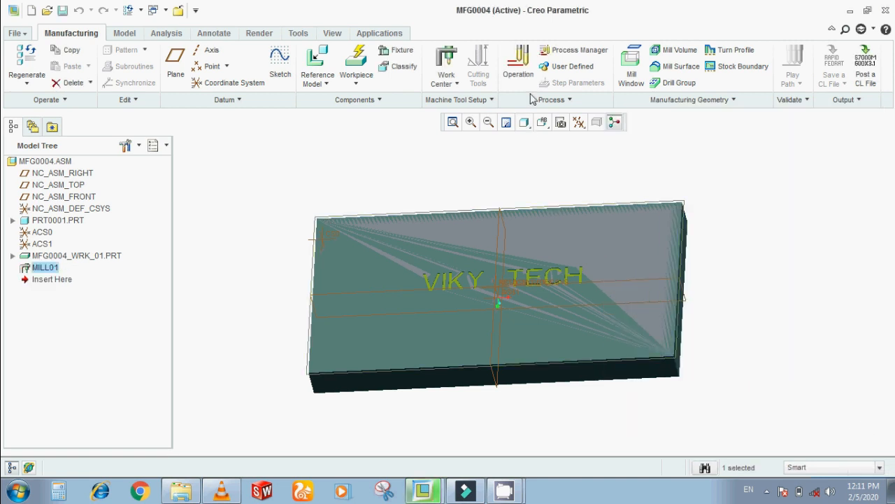
# Create a milling operation on the mill work center, using coordinate system ACS0 on the top face as program zero.
pyautogui.click(520, 66)
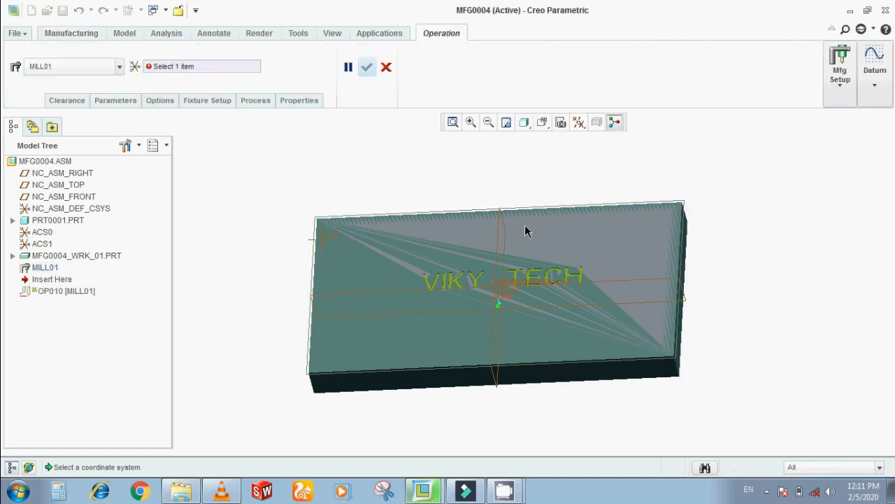
pyautogui.click(506, 286)
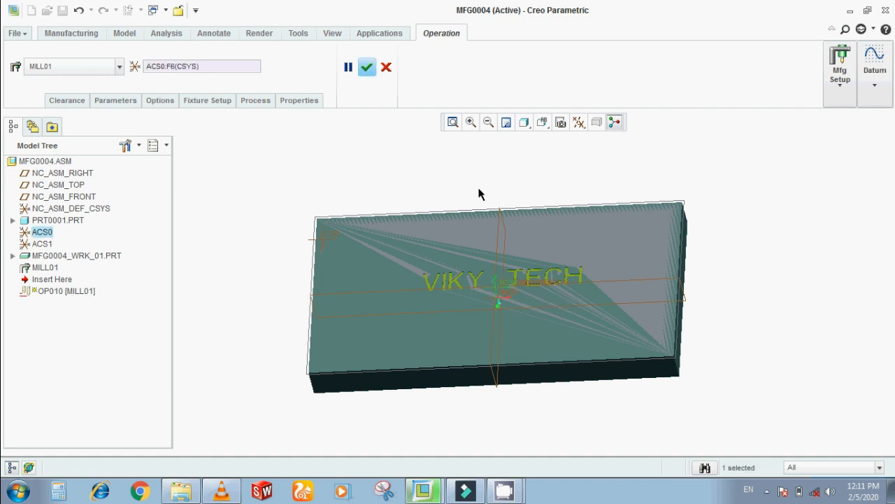
pyautogui.click(367, 67)
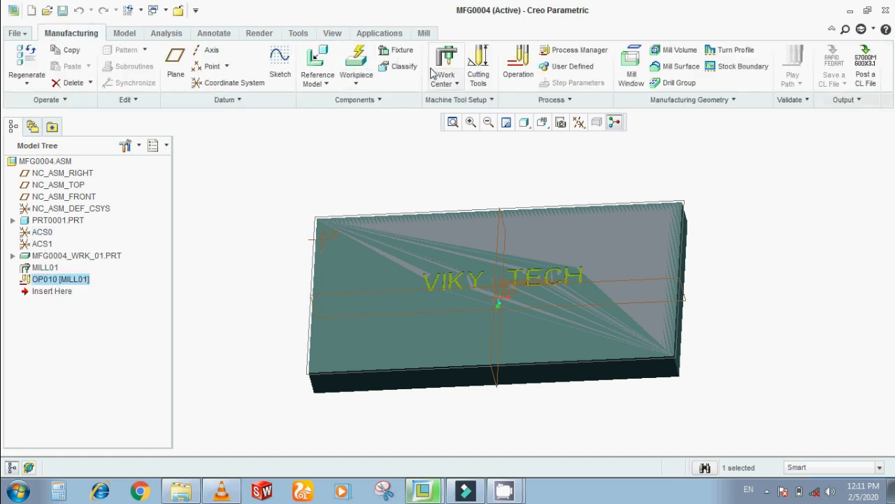
# Define cutting tool T0001 as an END MILL with 1 mm diameter, 12 mm cutting length and 40 mm overall length.
pyautogui.click(480, 76)
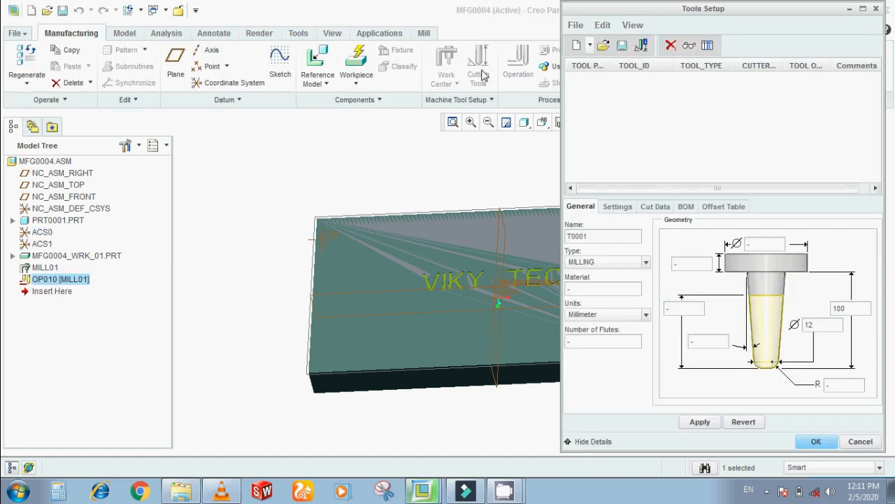
pyautogui.click(627, 263)
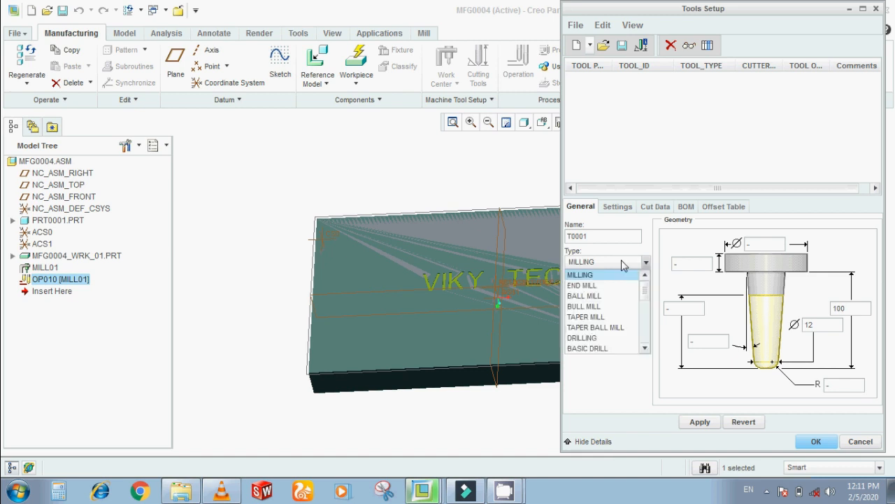
pyautogui.click(599, 289)
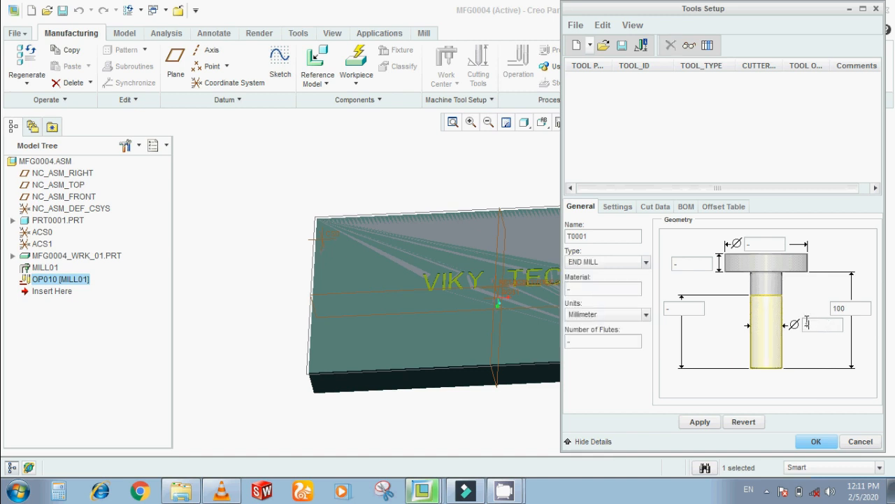
pyautogui.click(697, 309)
pyautogui.click(853, 307)
pyautogui.click(700, 421)
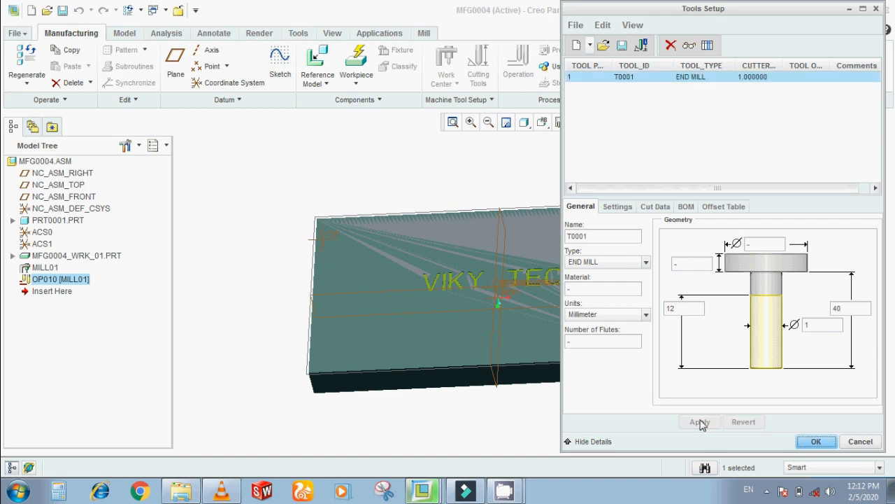
# Add another end mill with the same geometry under the tool name T0004.
pyautogui.click(605, 236)
pyautogui.click(605, 237)
pyautogui.press('BackSpace')
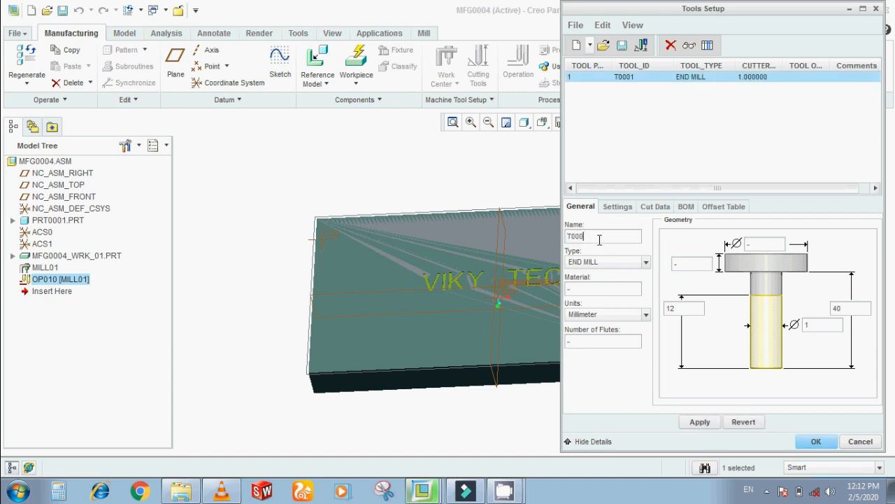
pyautogui.write('4')
pyautogui.click(701, 423)
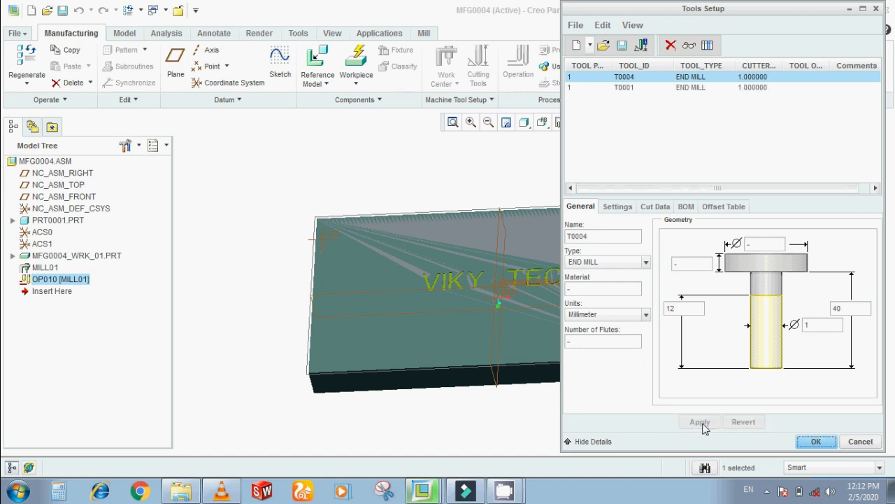
# Accept the two defined end mills and finish the tool setup.
pyautogui.click(815, 442)
pyautogui.click(775, 310)
pyautogui.moveTo(665, 270); pyautogui.dragTo(713, 253, button='middle')
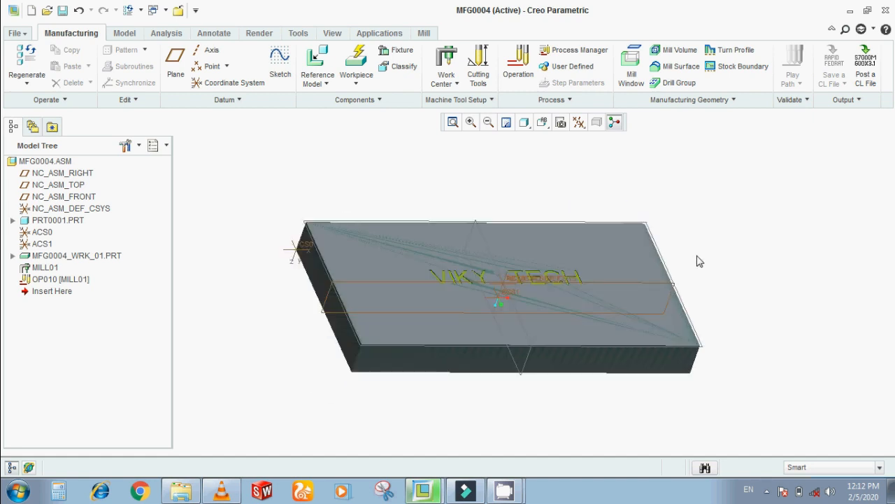
# Start a sketched mill window on the plate's top face with the default sketch orientation, viewing the sketch plane straight on.
pyautogui.click(424, 33)
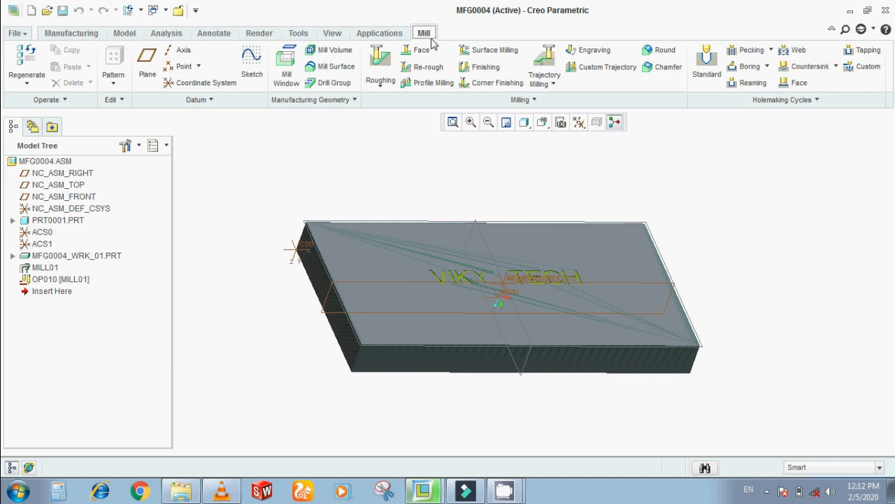
pyautogui.click(286, 61)
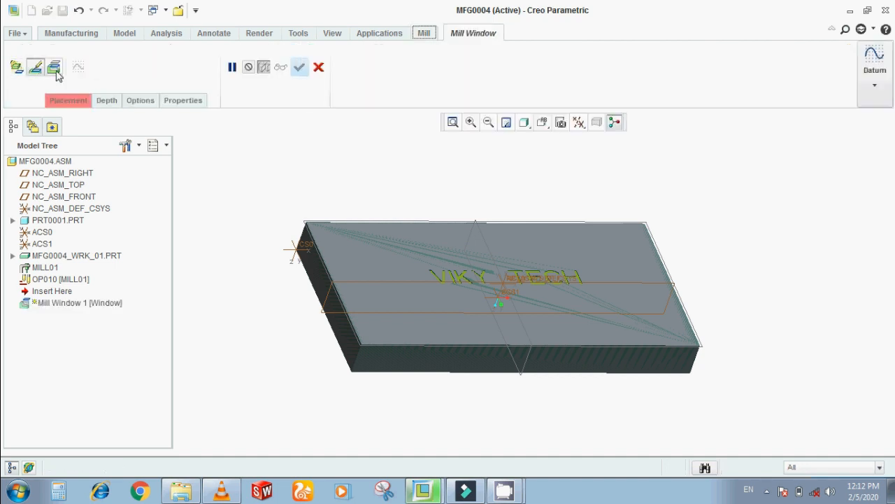
pyautogui.click(361, 241)
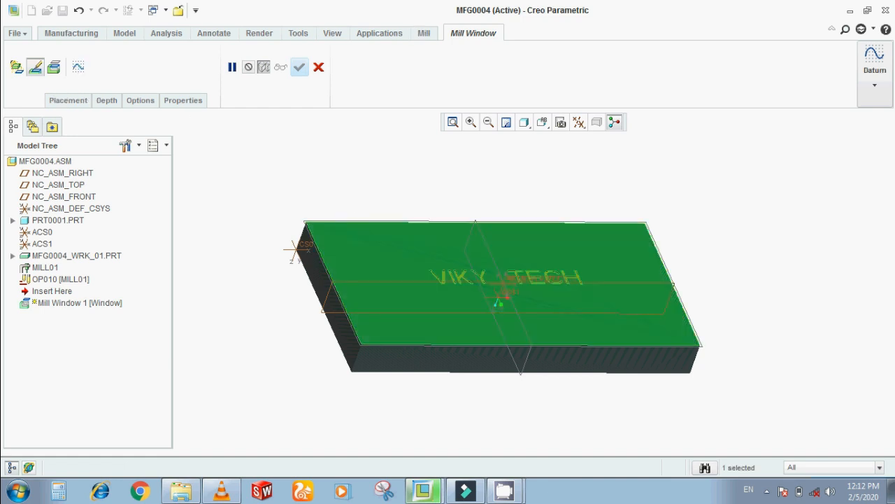
pyautogui.click(78, 67)
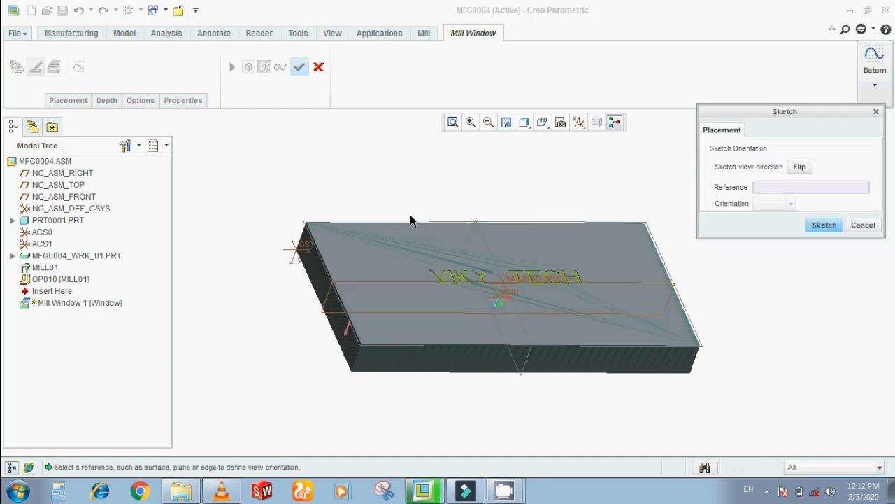
pyautogui.click(824, 225)
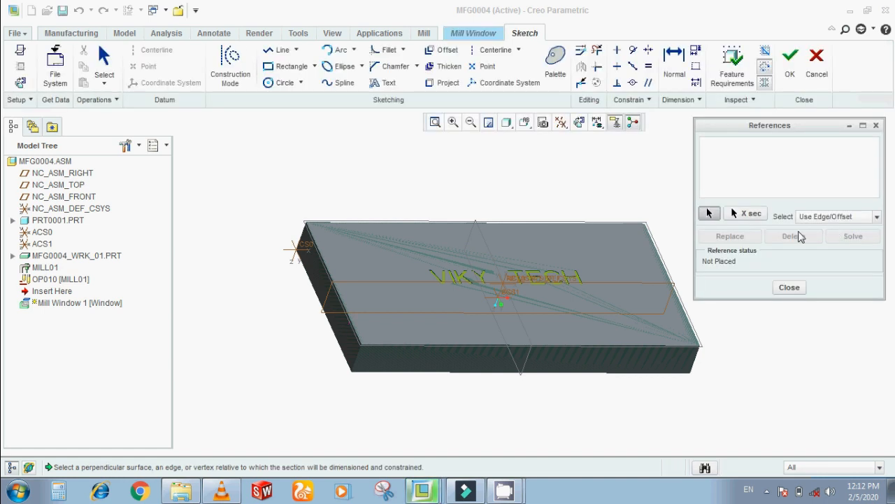
pyautogui.click(579, 122)
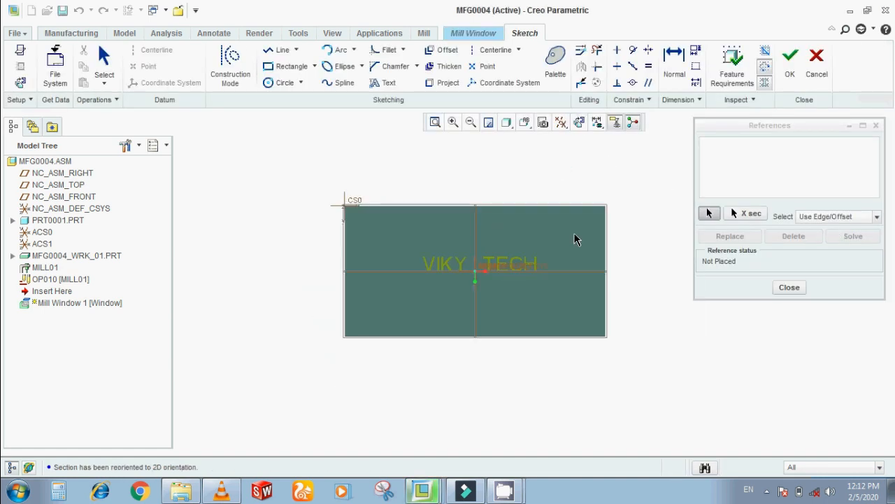
# Sketch a rectangle enclosing the VIKY TECH text, proceeding without sketch references.
pyautogui.click(299, 83)
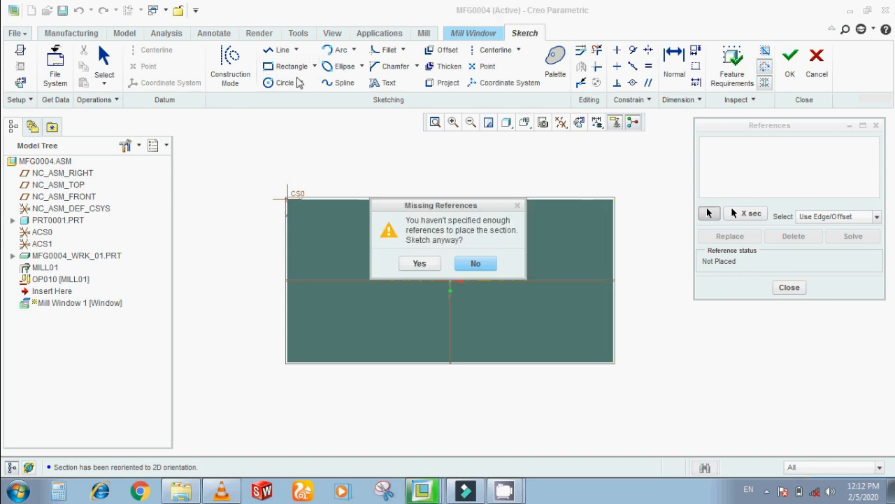
pyautogui.click(418, 265)
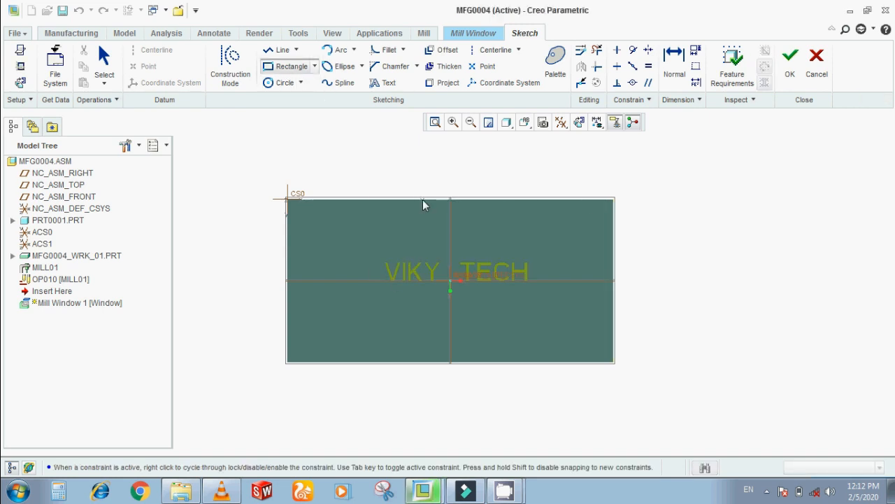
pyautogui.click(376, 253)
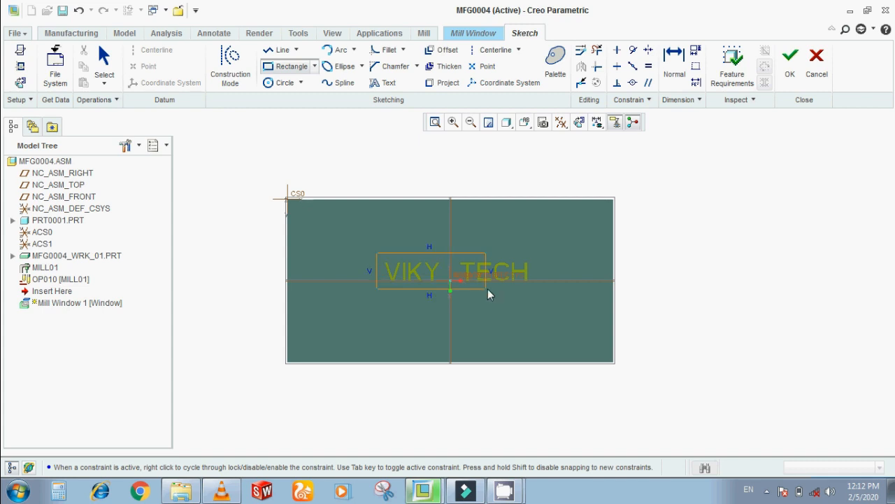
pyautogui.click(536, 291)
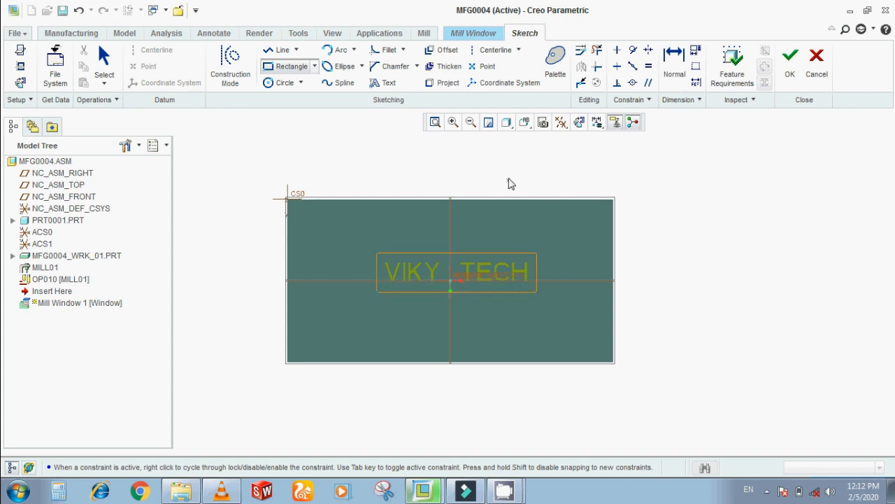
pyautogui.click(791, 62)
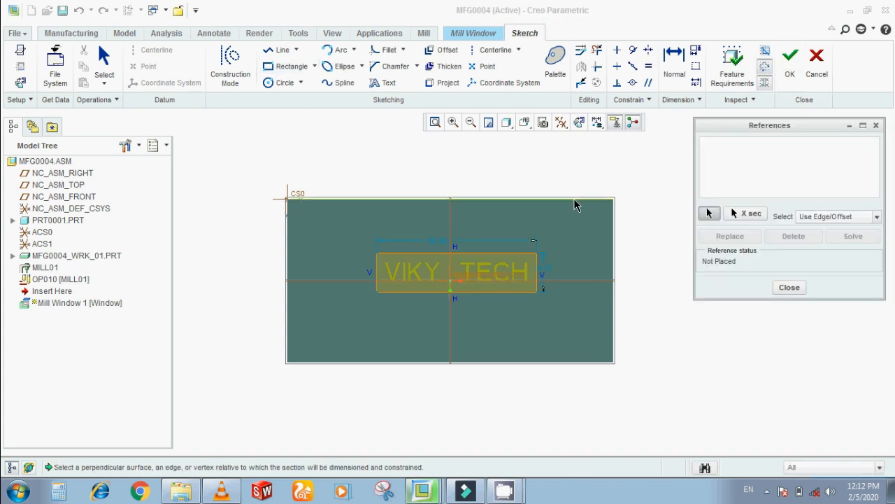
# Add the plate's four outer edges as sketch references and complete the mill window.
pyautogui.click(578, 202)
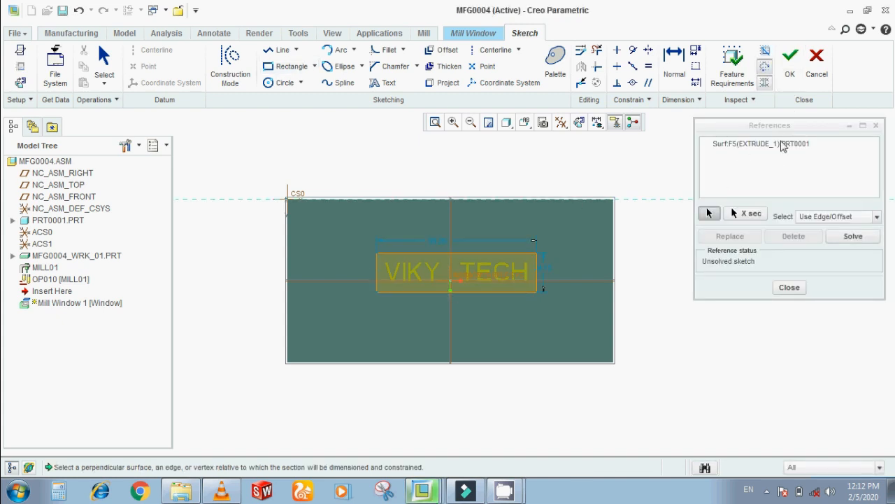
pyautogui.click(613, 241)
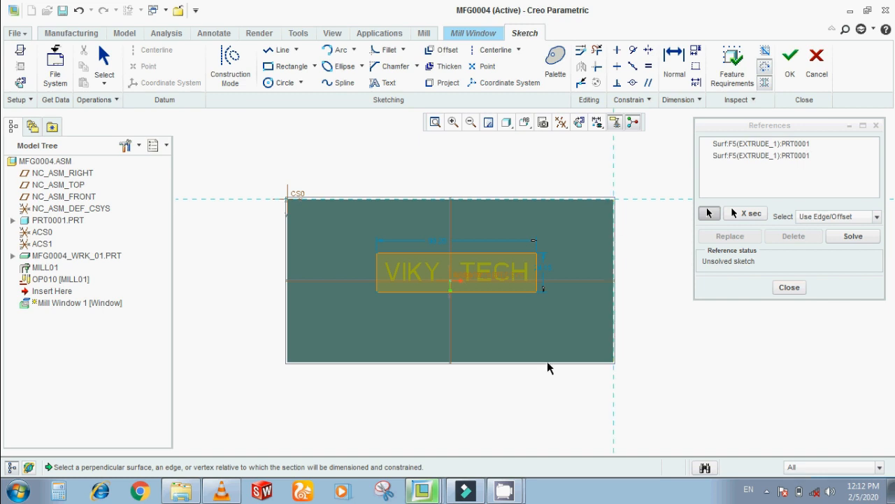
pyautogui.click(545, 361)
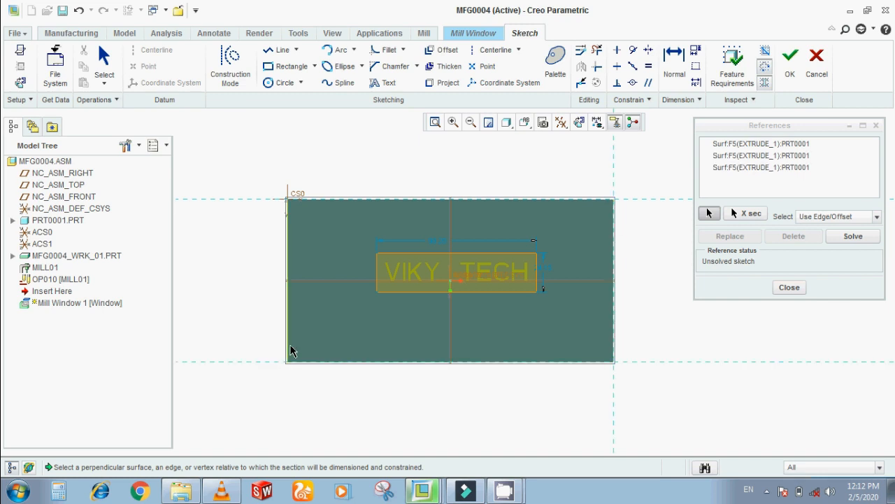
pyautogui.click(293, 351)
pyautogui.click(789, 287)
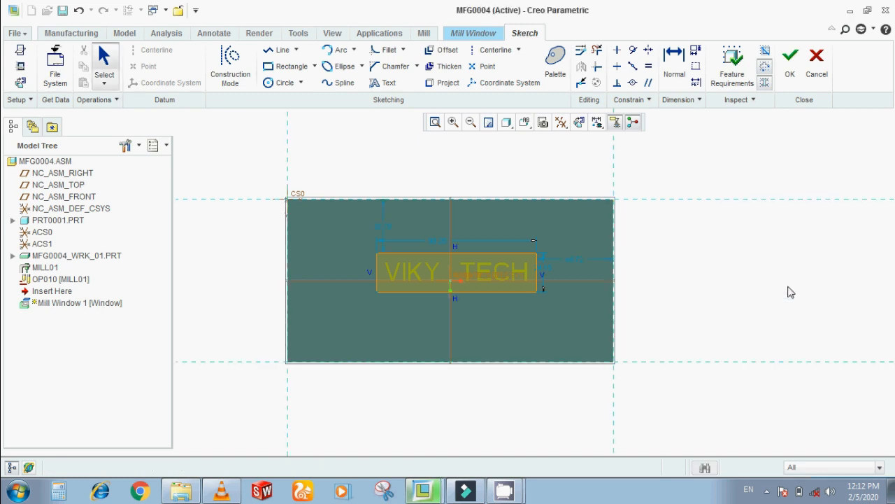
pyautogui.click(792, 75)
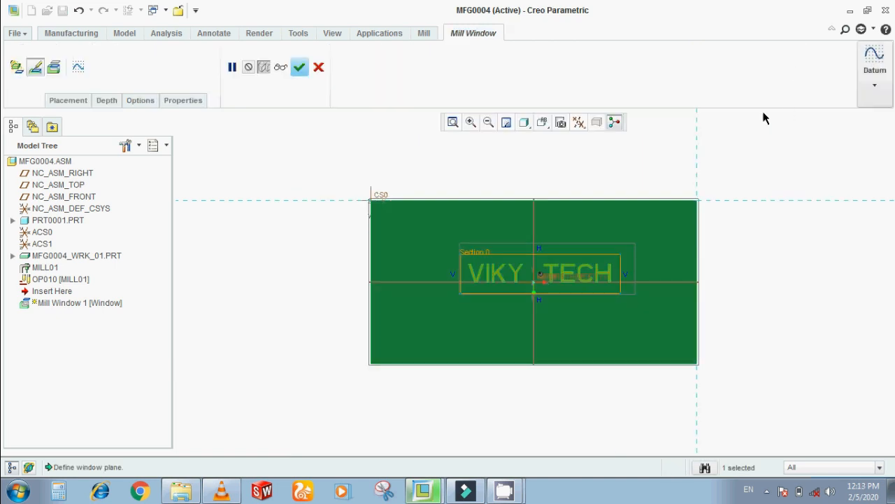
pyautogui.click(299, 67)
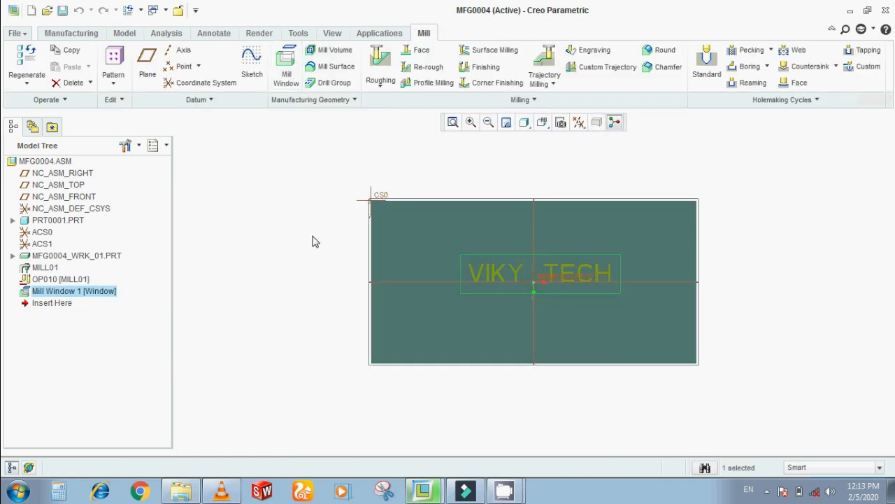
# Create a Volume Rough sequence named ENGRAVING, with tool, parameters, retract surface and window included in the sequence setup.
pyautogui.moveTo(478, 401); pyautogui.dragTo(487, 349, button='middle')
pyautogui.scroll(3, 568, 284)
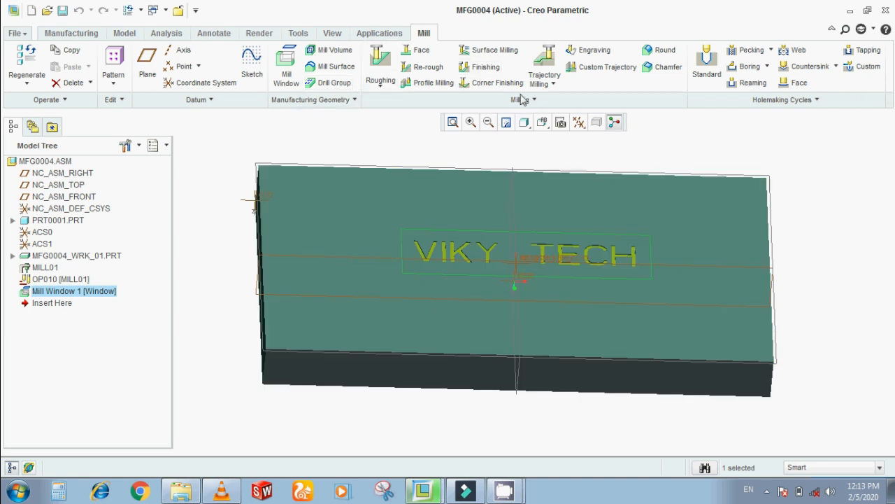
pyautogui.click(380, 78)
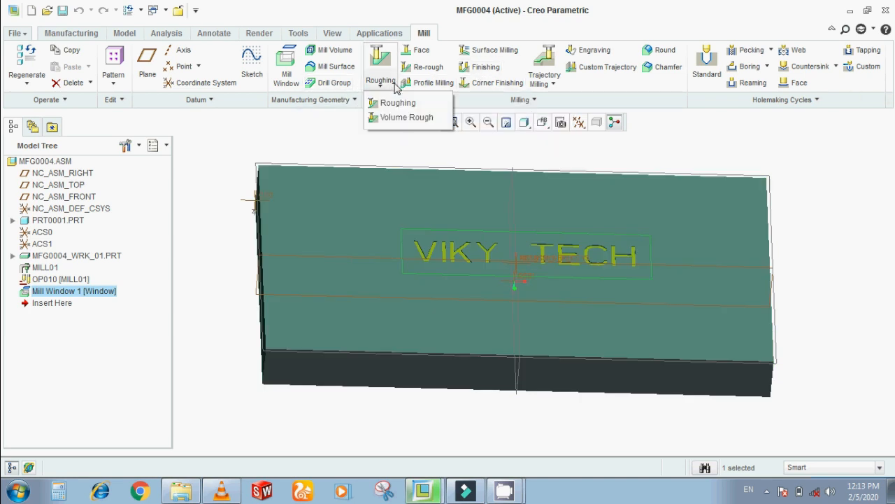
pyautogui.click(399, 118)
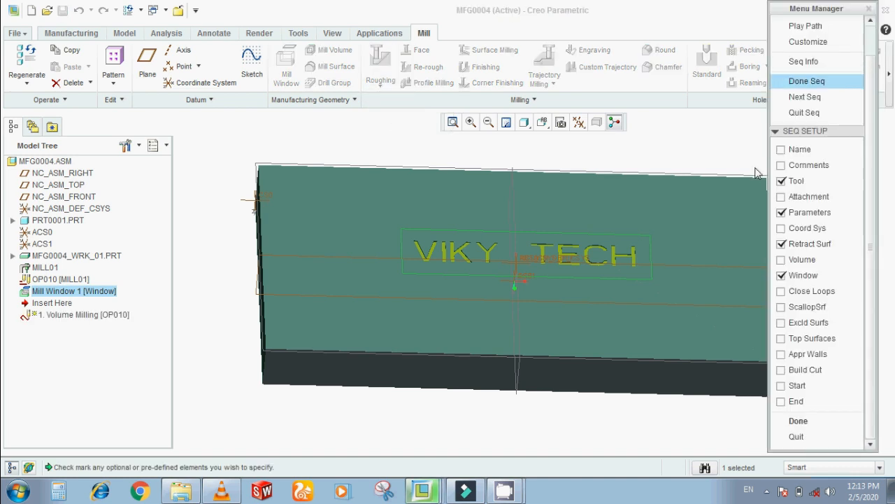
pyautogui.click(782, 150)
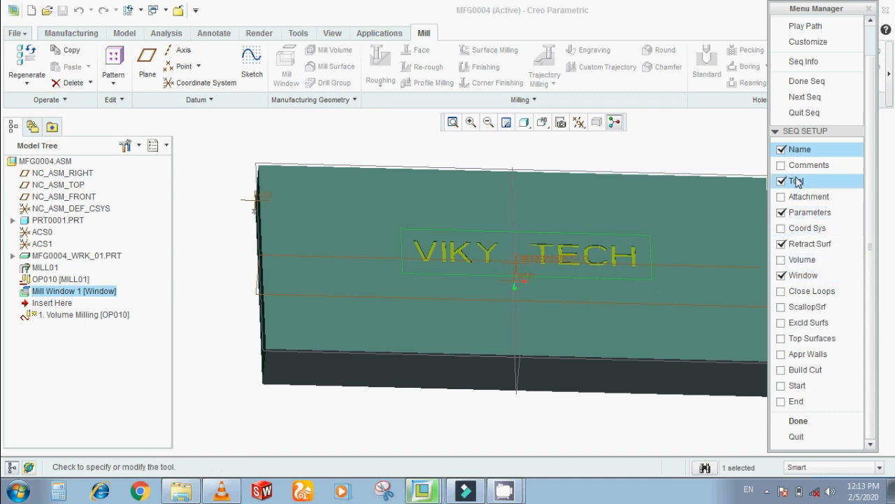
pyautogui.click(795, 420)
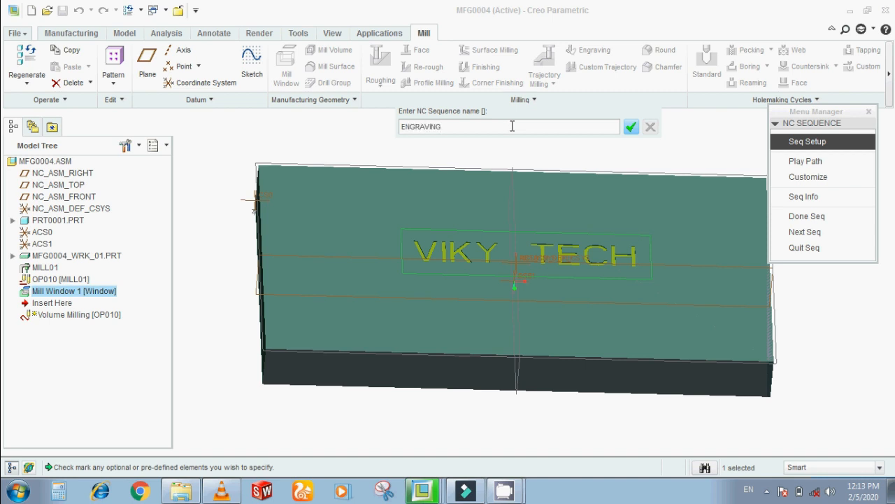
pyautogui.click(631, 127)
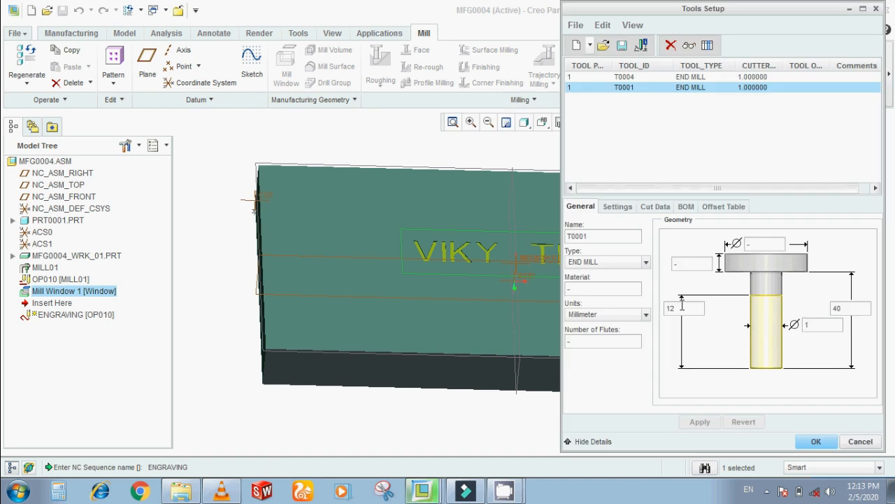
# Try to store the selected T0001 end mill under the tool name T0004.
pyautogui.doubleClick(628, 238)
pyautogui.click(626, 238)
pyautogui.write('4')
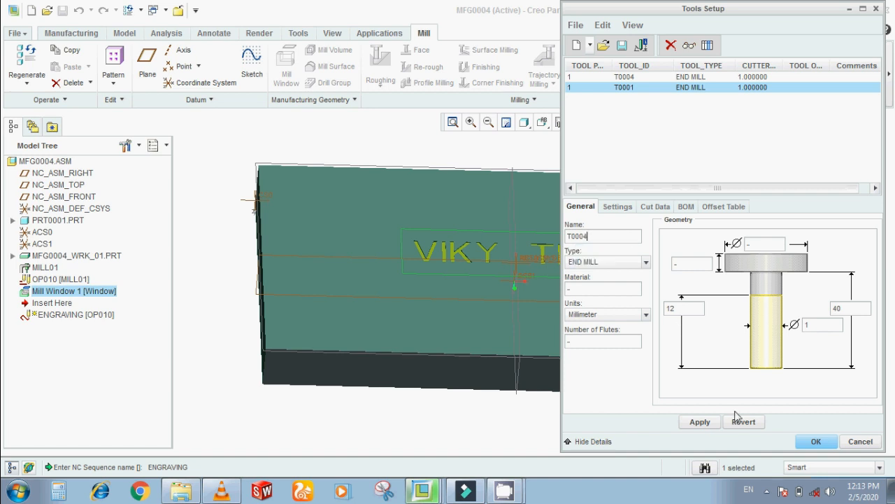
pyautogui.click(700, 421)
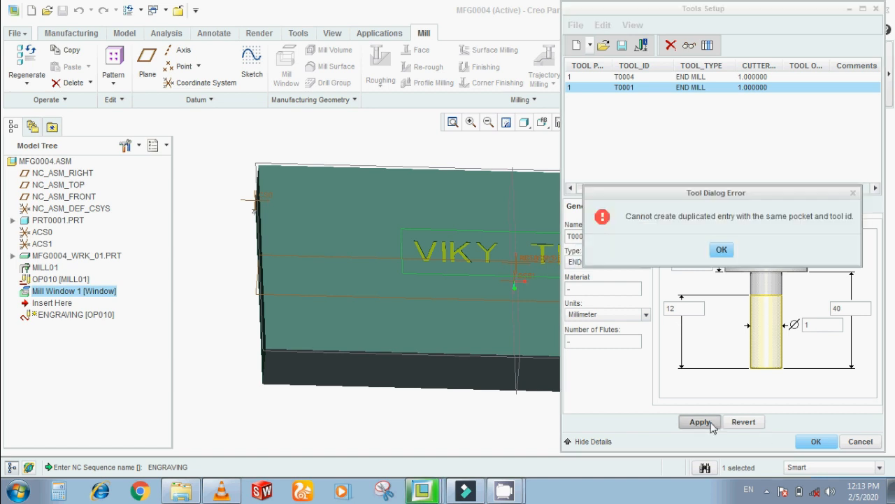
pyautogui.click(721, 251)
# Save the end mill as tool T0005 and use it for the ENGRAVING sequence.
pyautogui.doubleClick(598, 236)
pyautogui.click(599, 237)
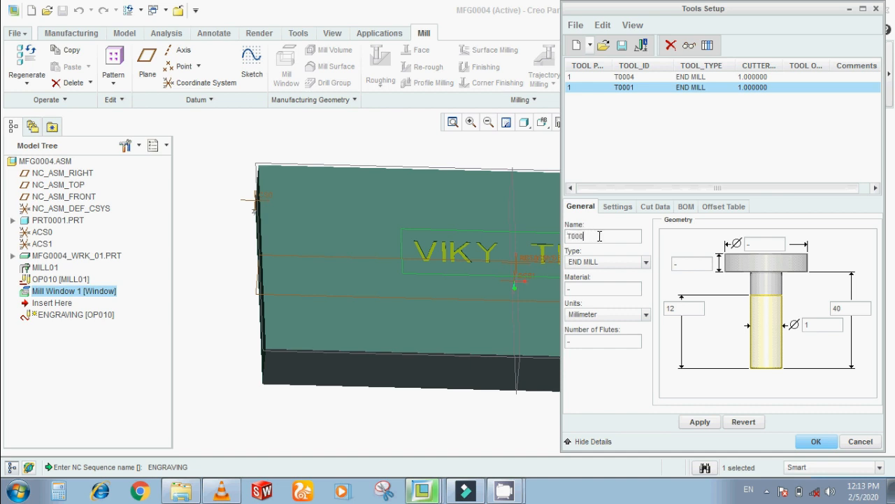
pyautogui.click(700, 423)
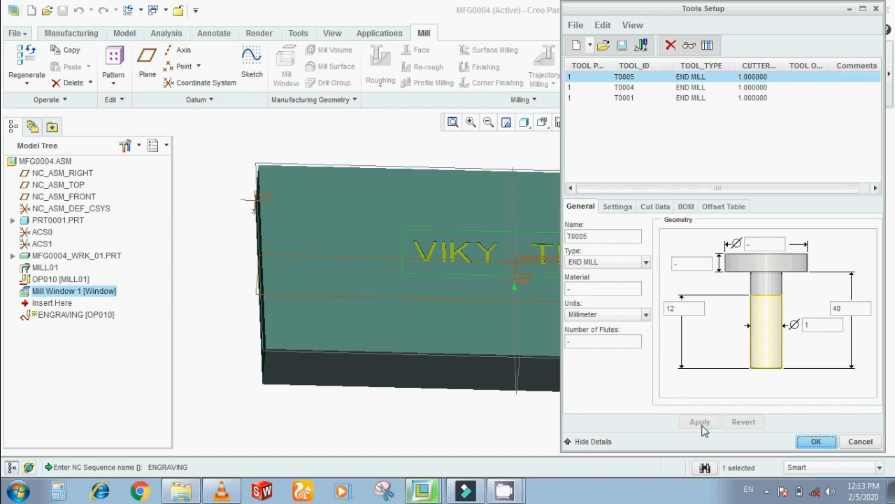
pyautogui.click(816, 441)
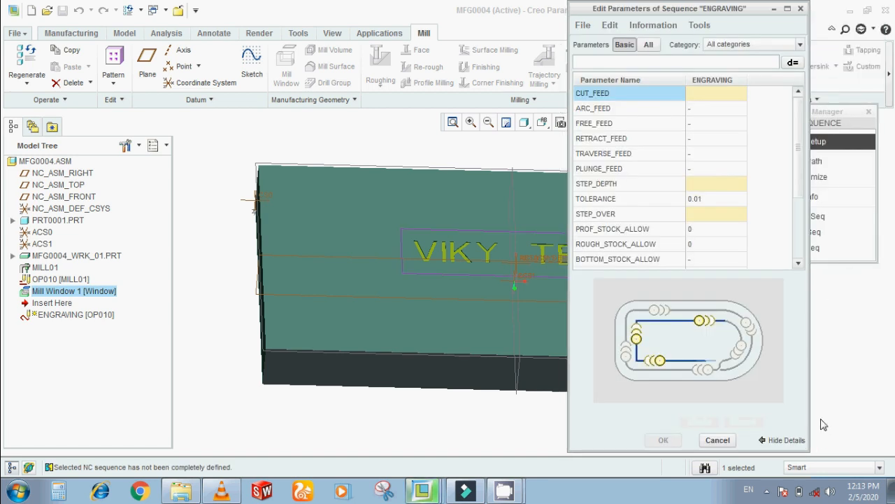
# Set the ENGRAVING sequence parameters to CUT_FEED 200, STEP_DEPTH 0.5, CLEAR_DIST 30, SPINDLE_SPEED 1000 and STEP_OVER 1.
pyautogui.click(726, 96)
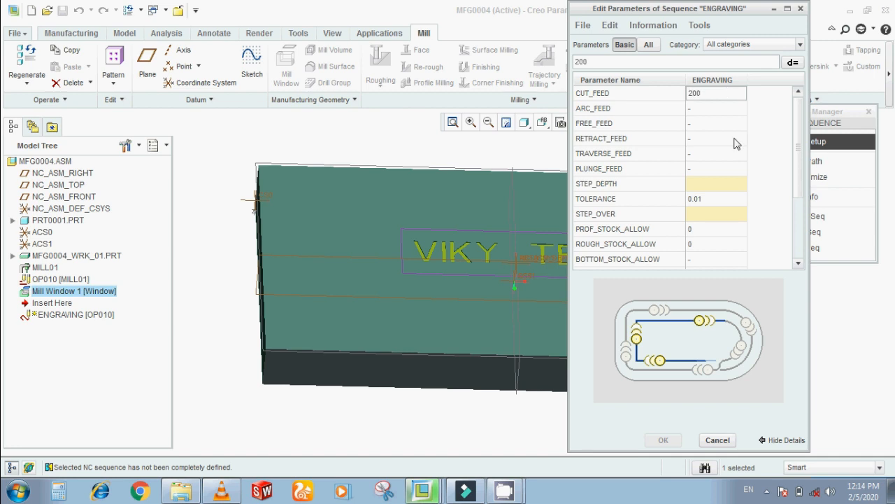
pyautogui.click(713, 184)
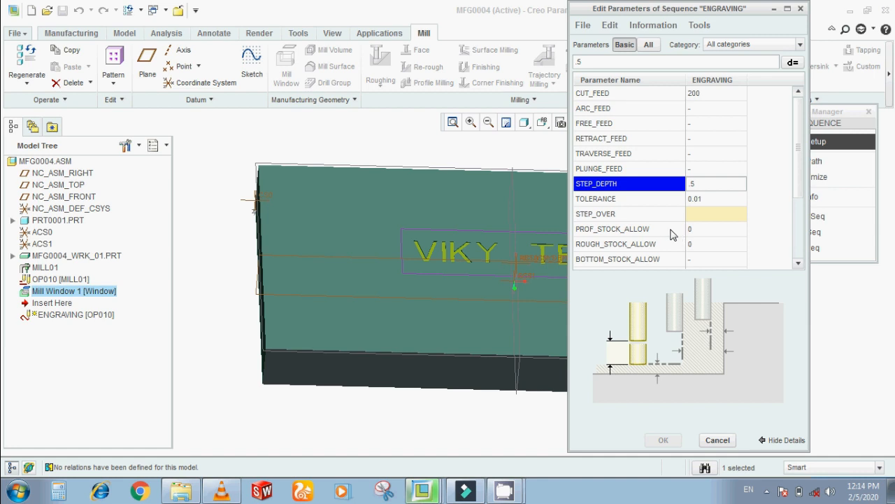
pyautogui.scroll(-4, 794, 183)
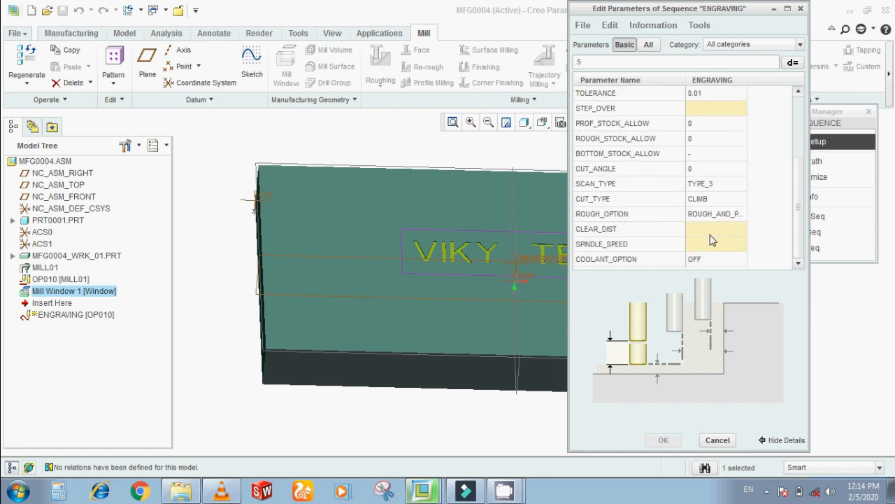
pyautogui.click(709, 230)
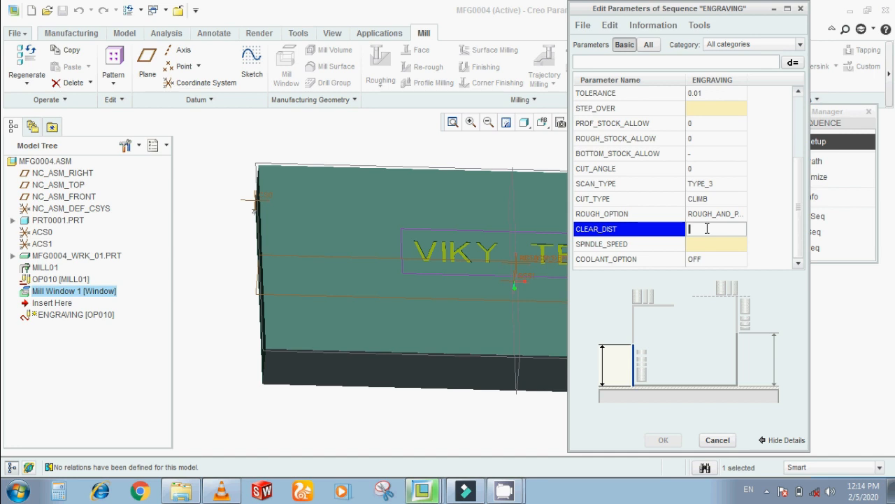
pyautogui.write('30')
pyautogui.click(708, 244)
pyautogui.write('1000')
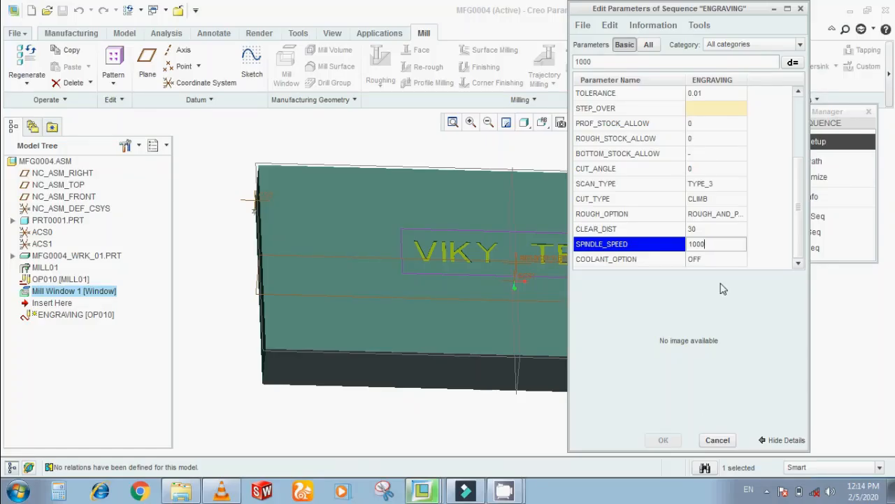
pyautogui.click(693, 109)
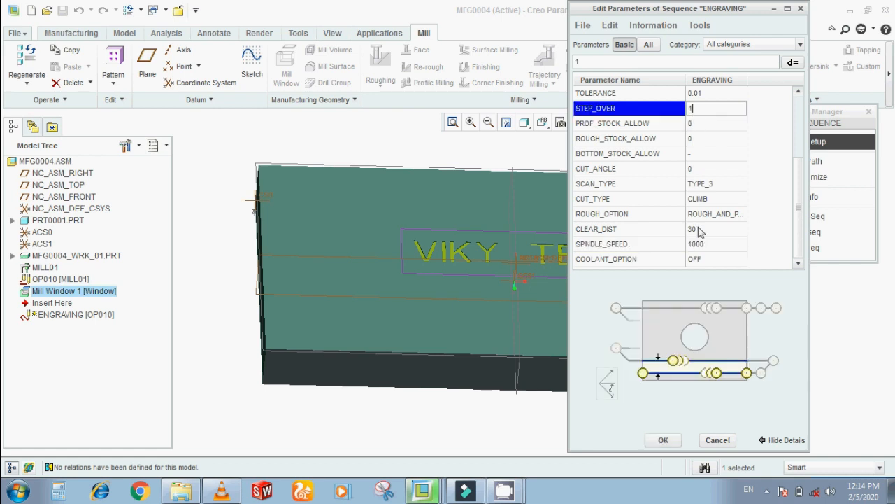
# Accept the ENGRAVING sequence parameters and place the retract plane at a value of 30 from ACS0.
pyautogui.click(666, 439)
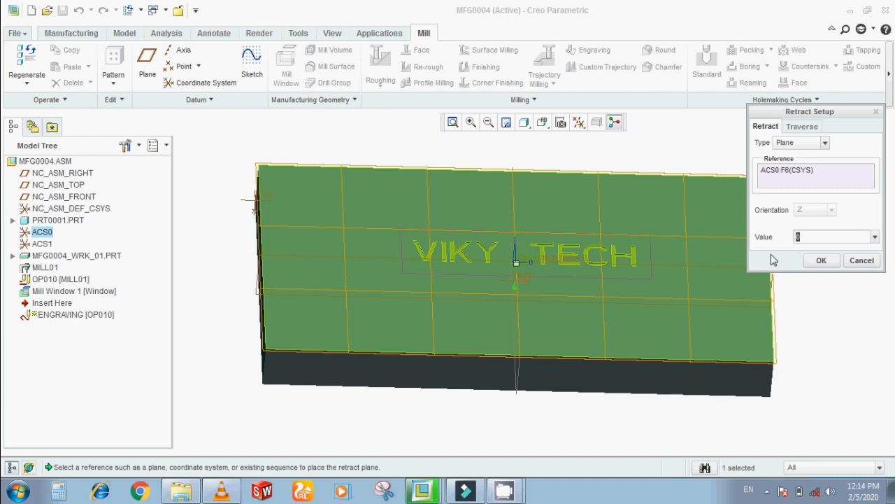
pyautogui.write('30')
pyautogui.click(820, 260)
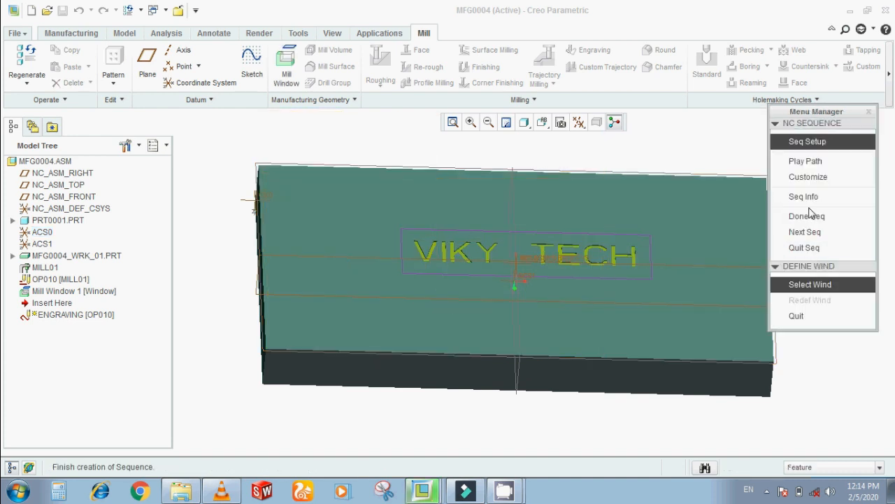
# Return to the sequence setup with Window included and assign the mill window around the VIKY TECH text to the ENGRAVING sequence.
pyautogui.click(810, 161)
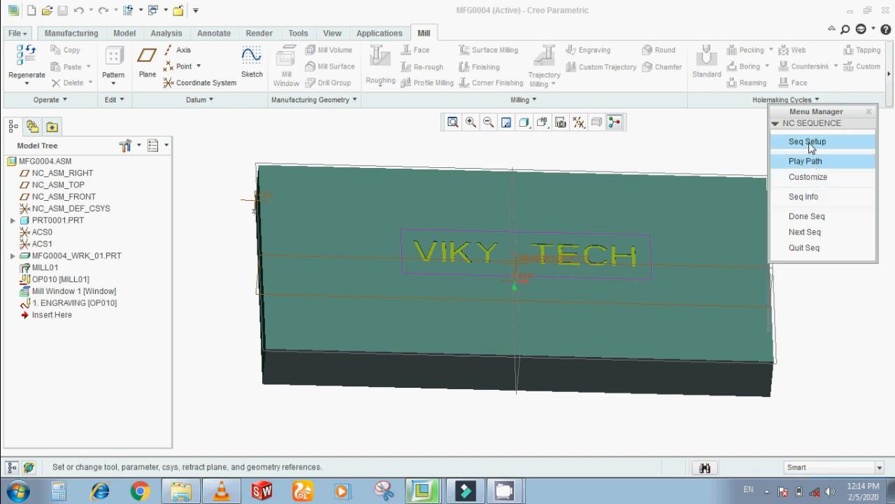
pyautogui.click(808, 142)
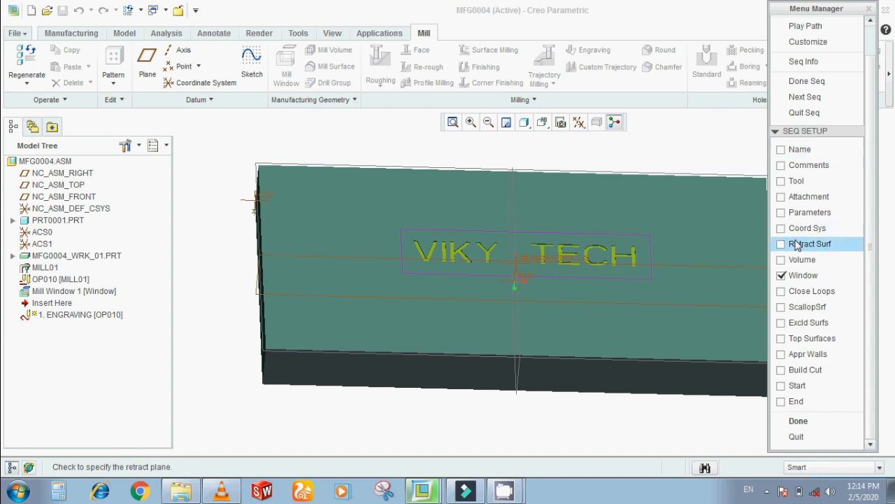
pyautogui.click(798, 420)
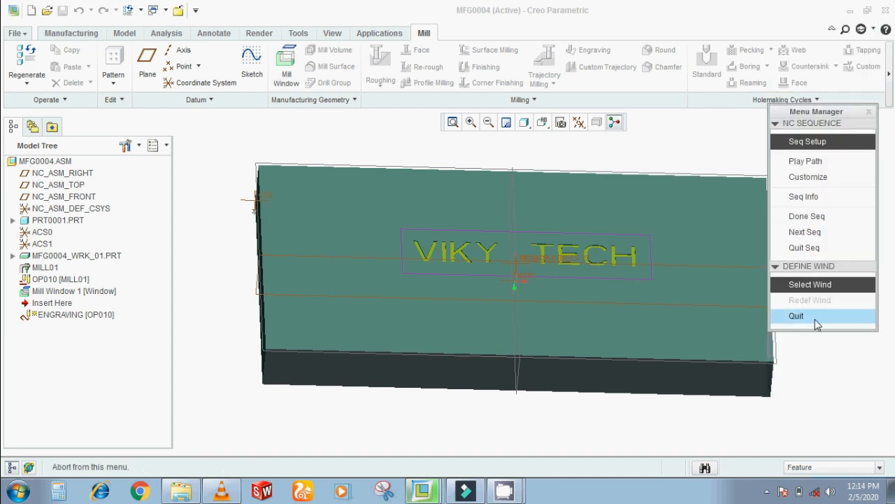
pyautogui.click(657, 270)
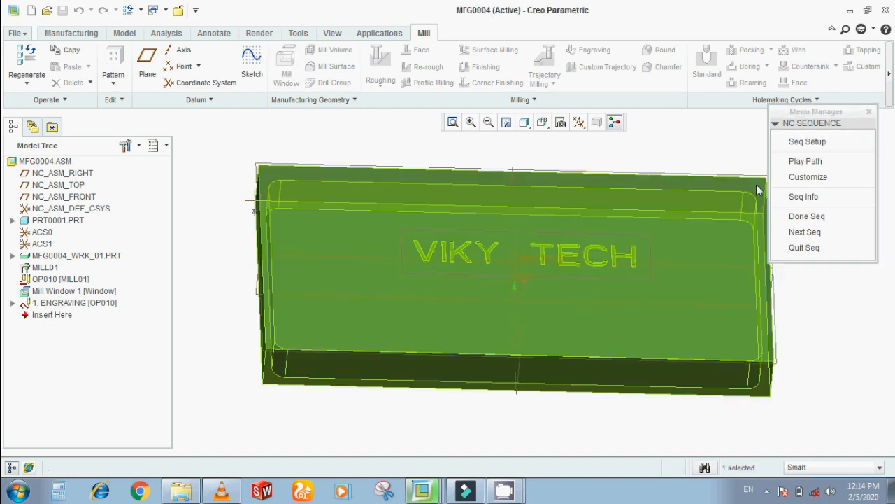
# Run the ENGRAVING tool path to its end in Screen Play and examine the tool moves over the lettering from several angles.
pyautogui.click(805, 161)
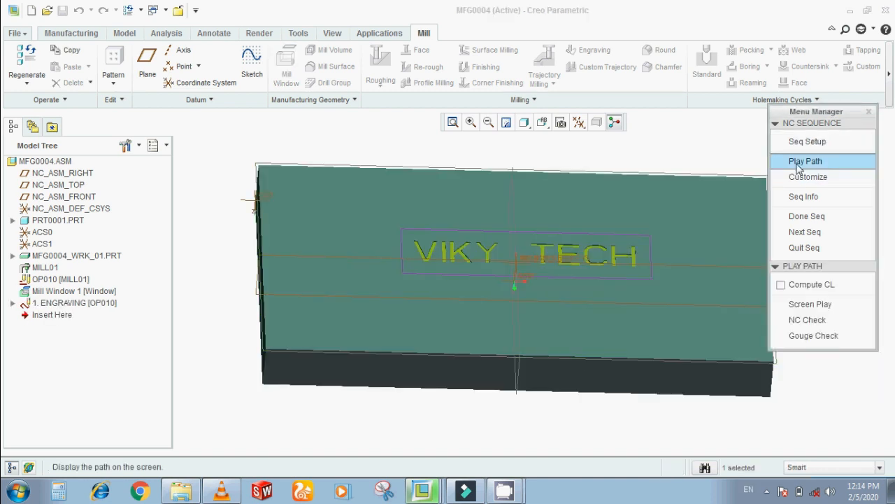
pyautogui.click(786, 303)
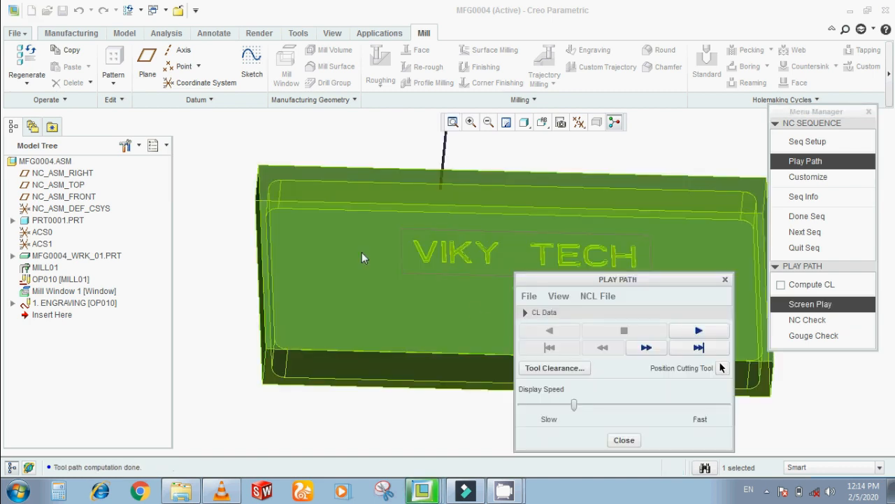
pyautogui.scroll(1, 358, 249)
pyautogui.scroll(-1, 593, 220)
pyautogui.click(683, 168)
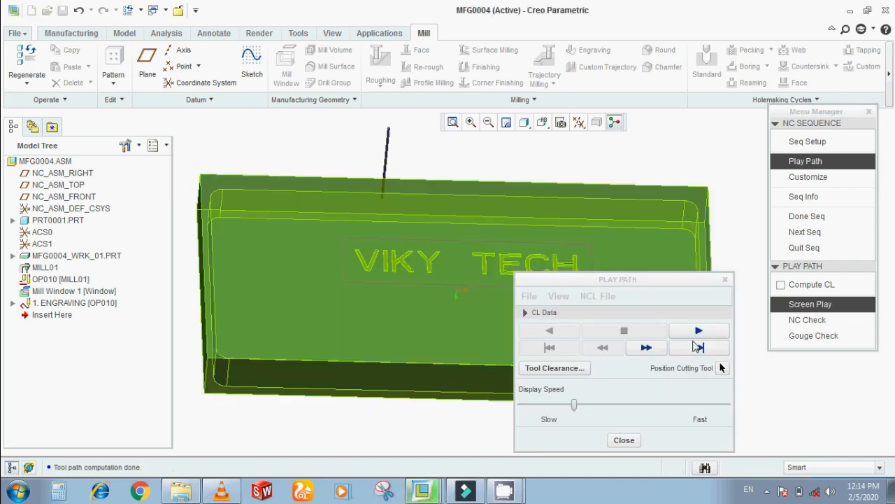
pyautogui.click(698, 347)
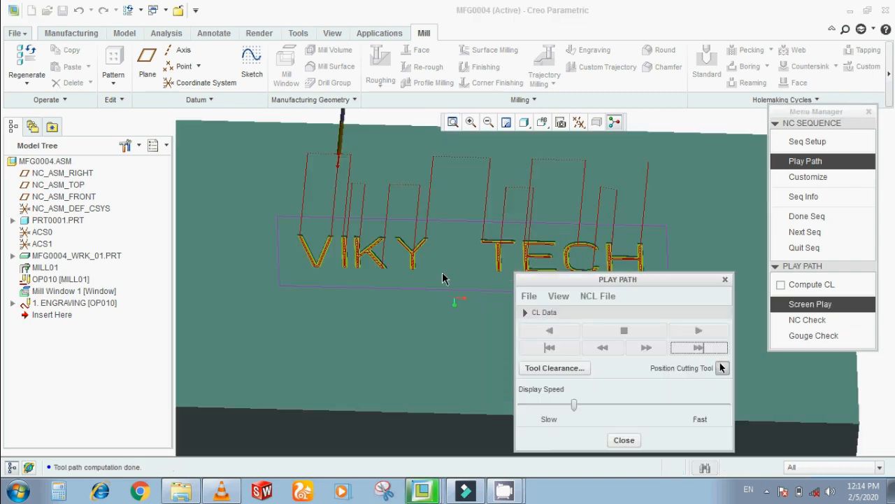
pyautogui.moveTo(423, 279); pyautogui.dragTo(398, 293, button='middle')
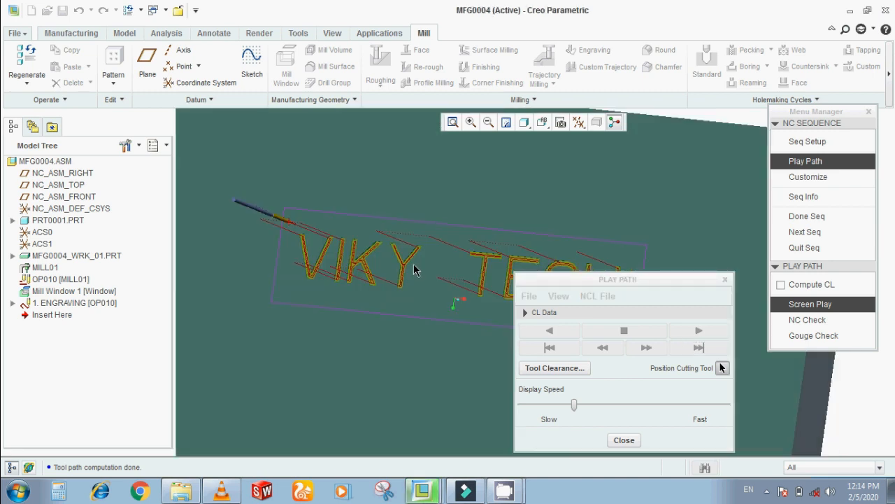
pyautogui.scroll(3, 431, 232)
pyautogui.moveTo(435, 247); pyautogui.dragTo(473, 172, button='middle')
pyautogui.scroll(-3, 434, 235)
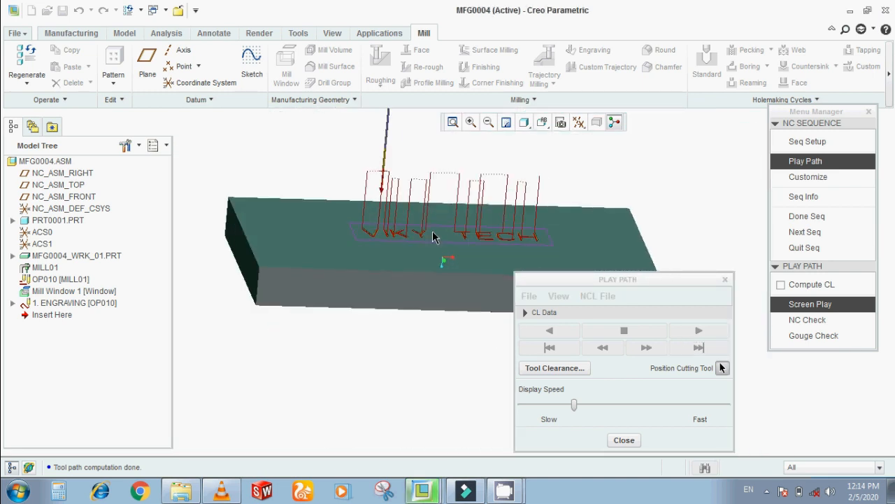
pyautogui.moveTo(432, 234); pyautogui.dragTo(423, 268, button='middle')
pyautogui.scroll(2, 425, 270)
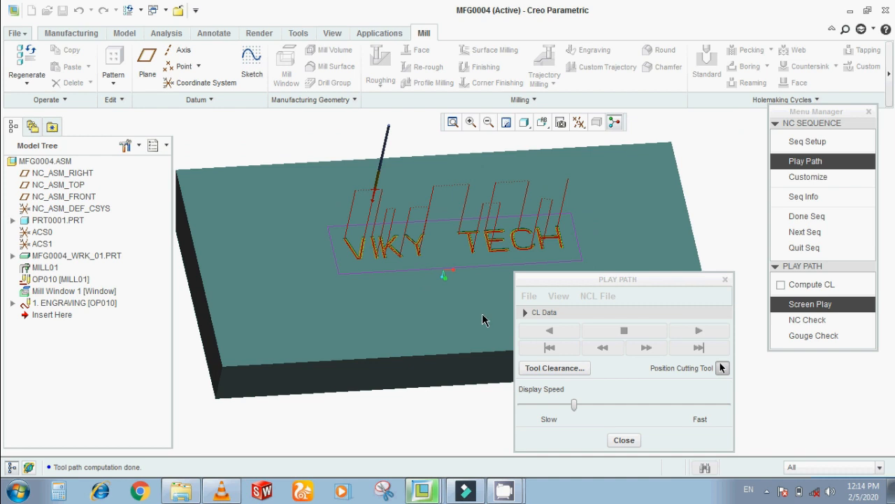
# Lower the display speed, replay the ENGRAVING tool path from the start and stop the playback.
pyautogui.moveTo(573, 409); pyautogui.dragTo(543, 407)
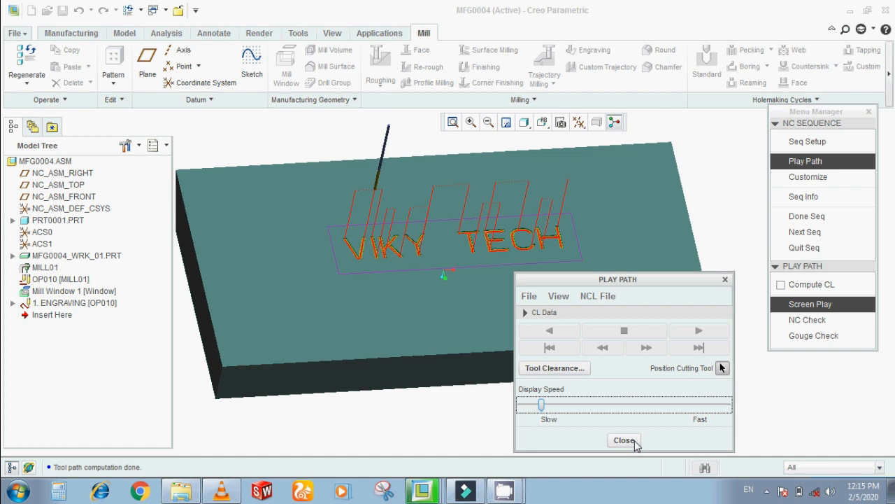
pyautogui.click(807, 304)
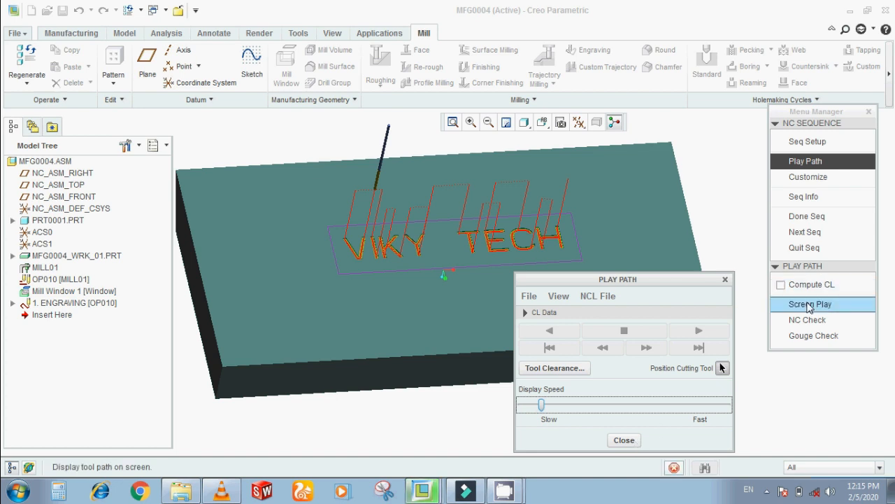
pyautogui.click(695, 330)
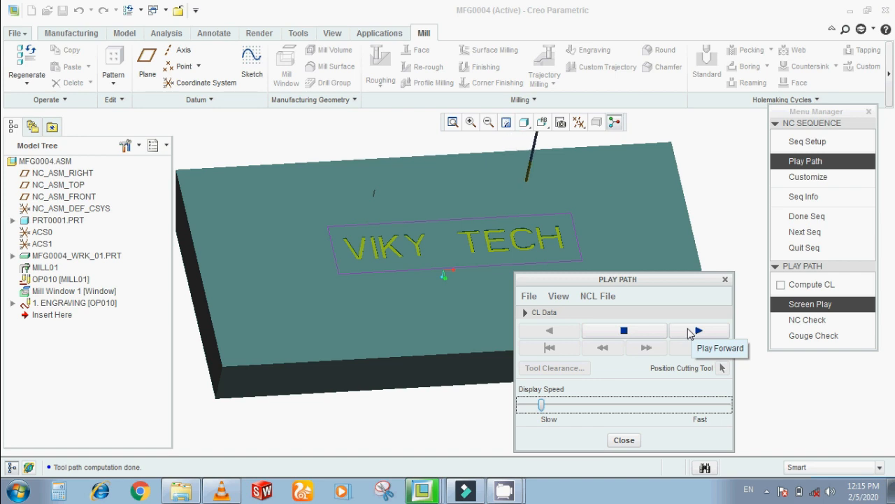
pyautogui.click(626, 332)
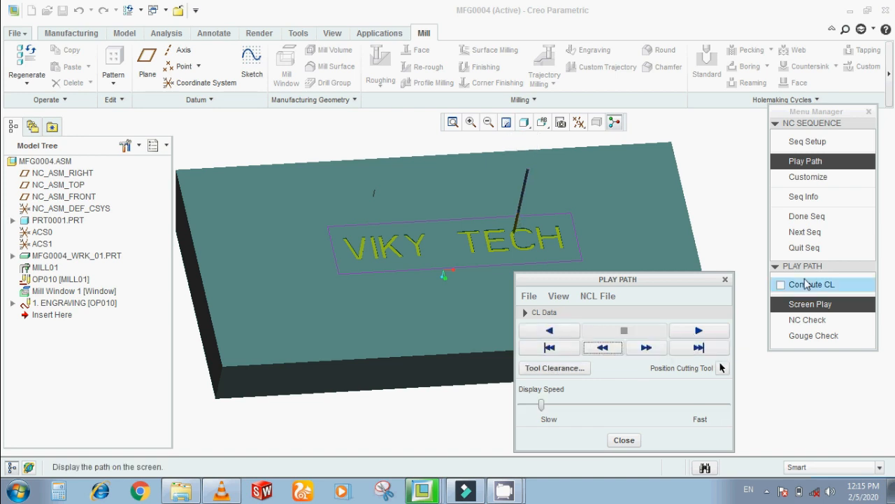
# Reopen the ENGRAVING sequence parameters, review the feed, step depth and STEP_OVER entries, and accept them.
pyautogui.click(796, 141)
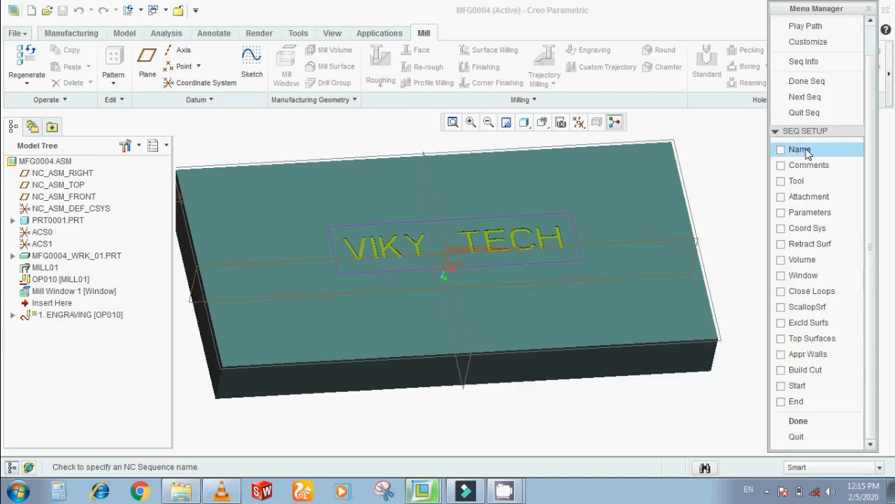
pyautogui.click(797, 212)
pyautogui.click(798, 420)
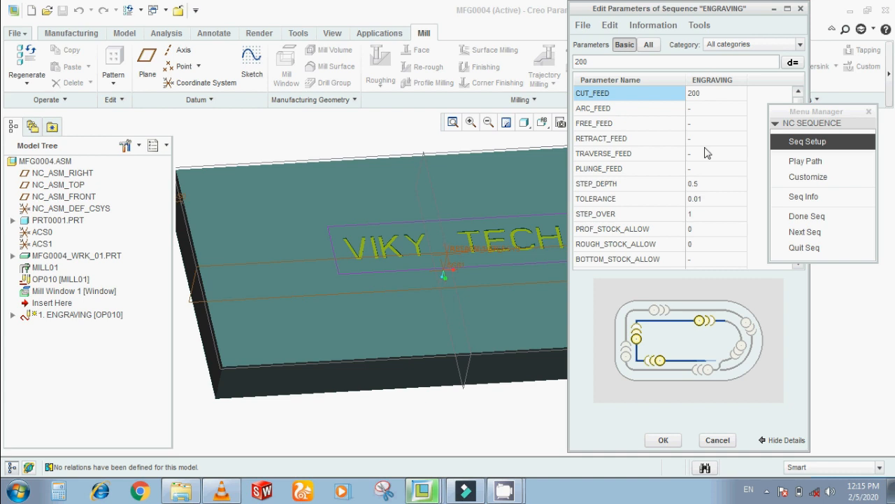
pyautogui.moveTo(785, 112); pyautogui.dragTo(846, 137)
pyautogui.click(797, 149)
pyautogui.scroll(-1, 800, 154)
pyautogui.click(709, 201)
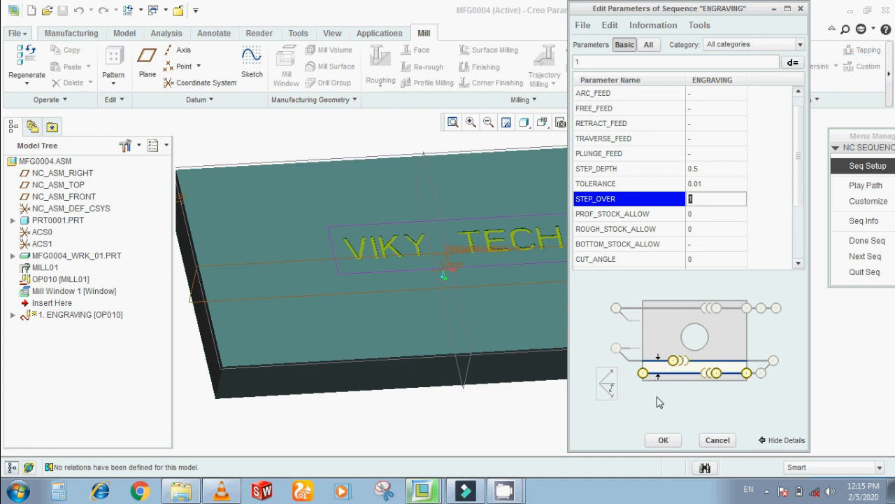
pyautogui.click(665, 441)
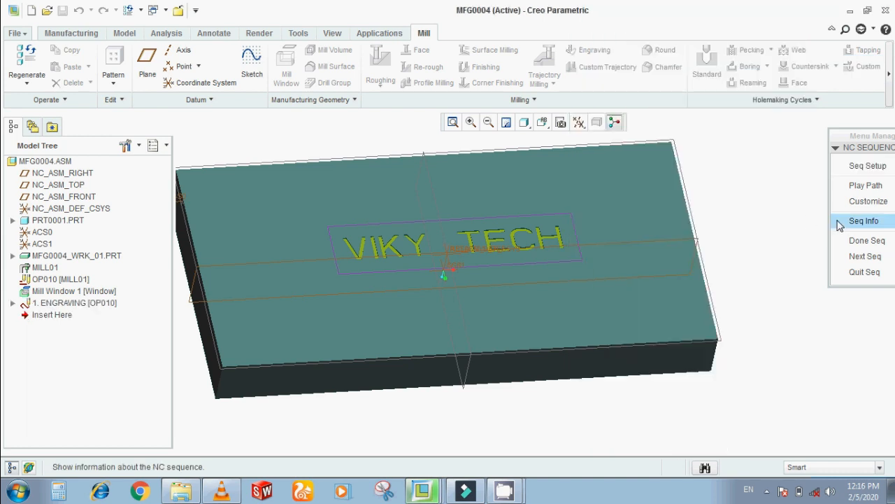
# Replay the revised sequence's tool path in Screen Play, raising the display speed slightly above the middle during playback.
pyautogui.click(865, 186)
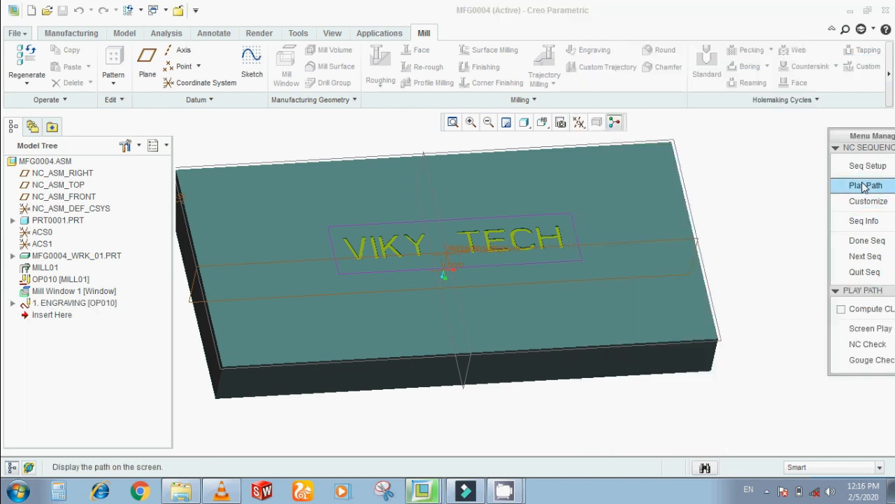
pyautogui.click(870, 336)
pyautogui.click(699, 330)
pyautogui.moveTo(542, 405); pyautogui.dragTo(575, 407)
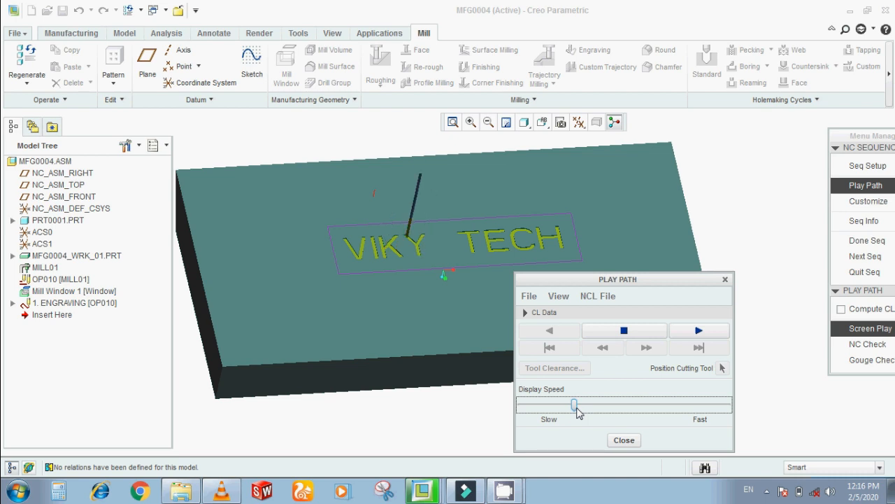
pyautogui.moveTo(578, 412)
pyautogui.mouseDown()
pyautogui.moveTo(599, 411)
pyautogui.moveTo(589, 407)
pyautogui.mouseUp()
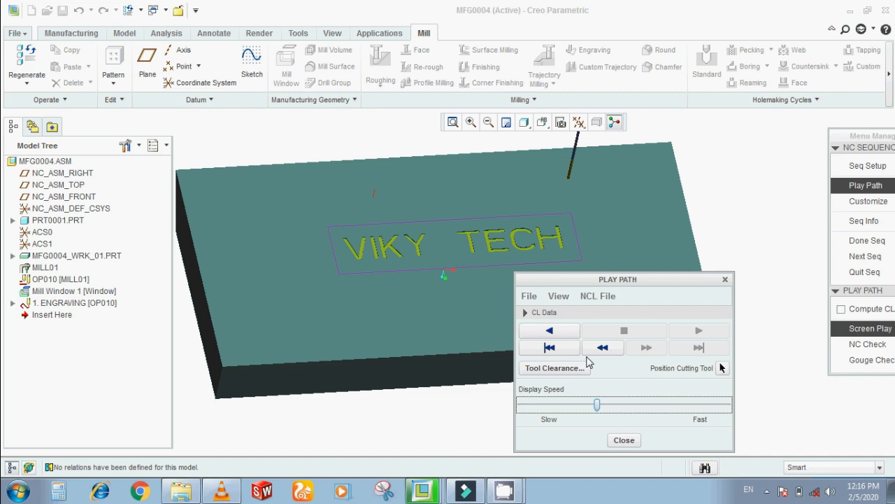
# Save the tool path as machine control data with the CL file named engraving, using the UNCX01.P19 post processor, and dismiss the log.
pyautogui.click(528, 295)
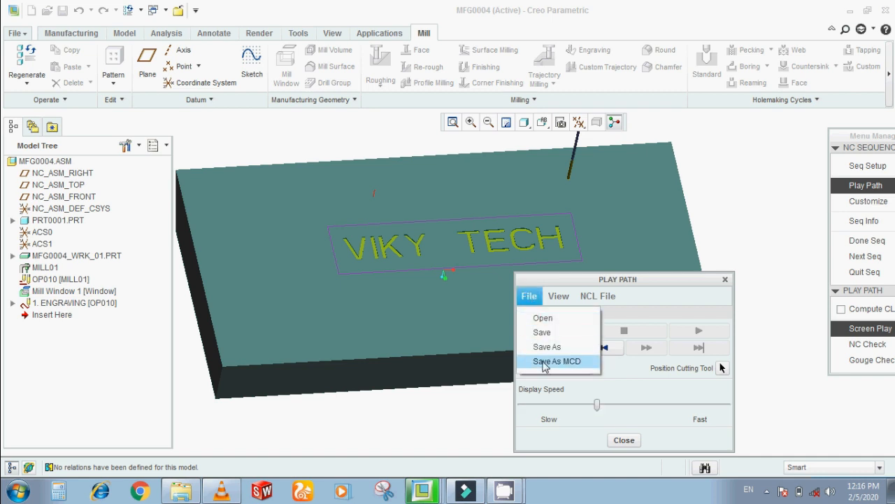
pyautogui.click(549, 360)
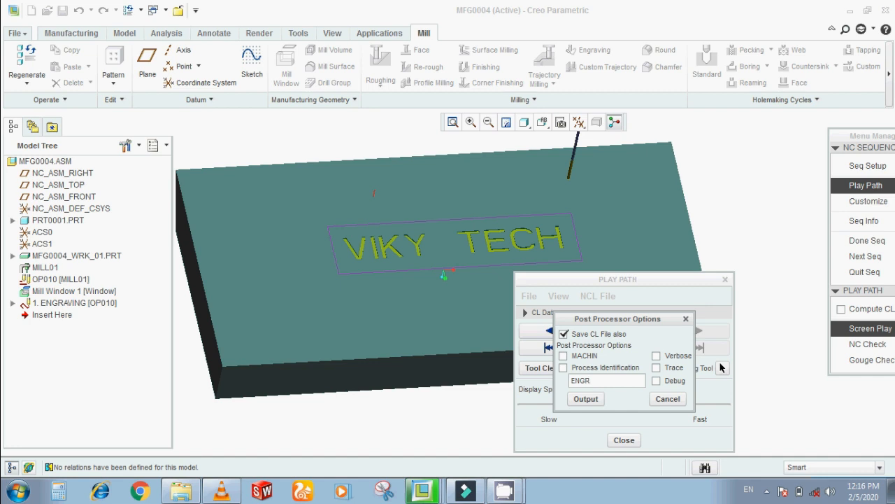
pyautogui.click(586, 400)
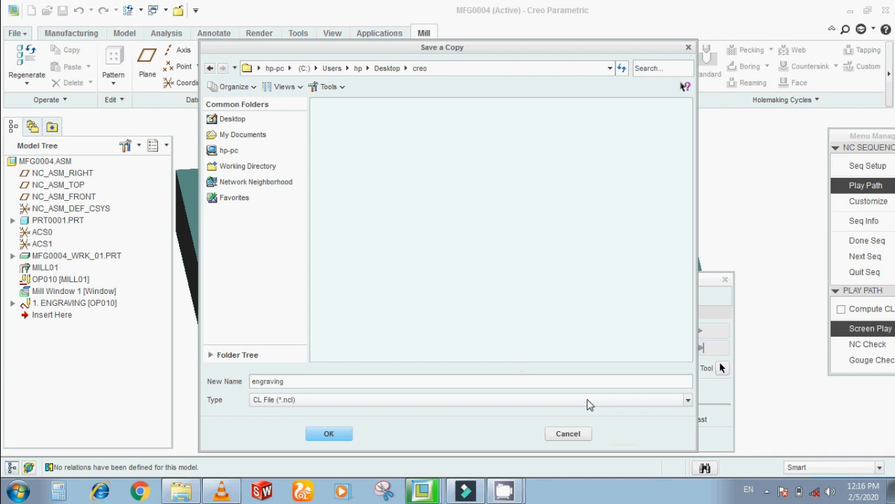
pyautogui.click(329, 437)
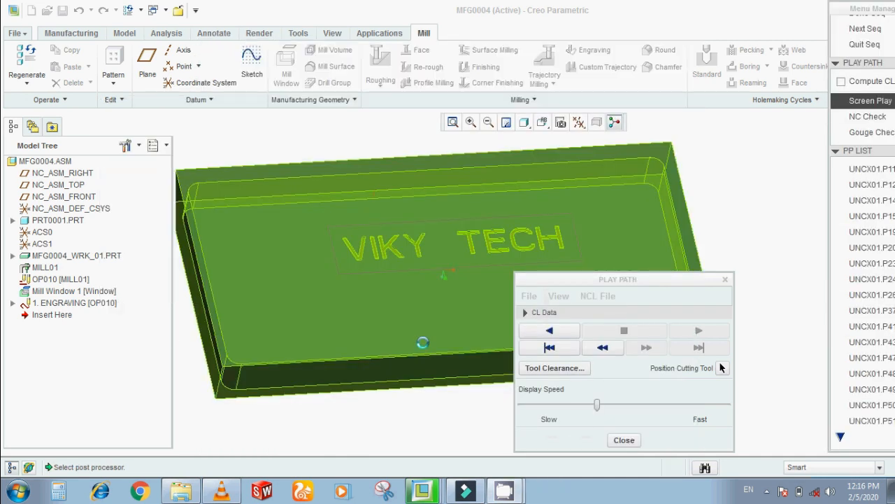
pyautogui.click(846, 237)
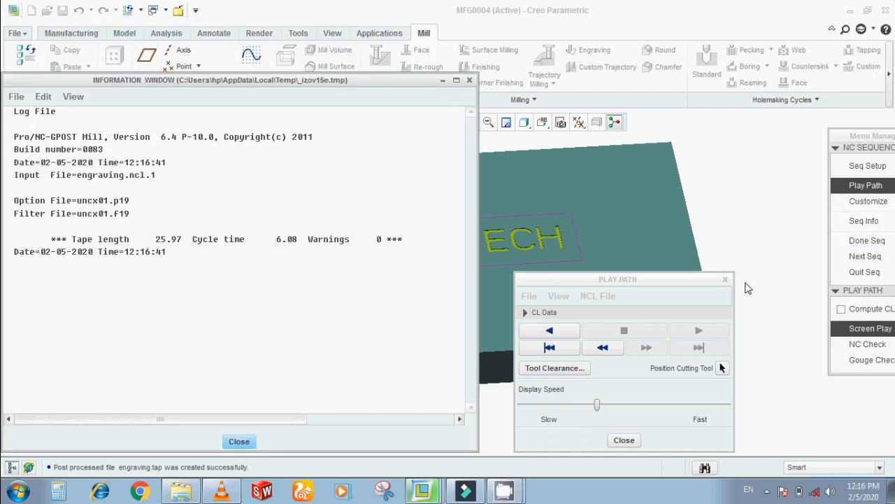
pyautogui.click(238, 442)
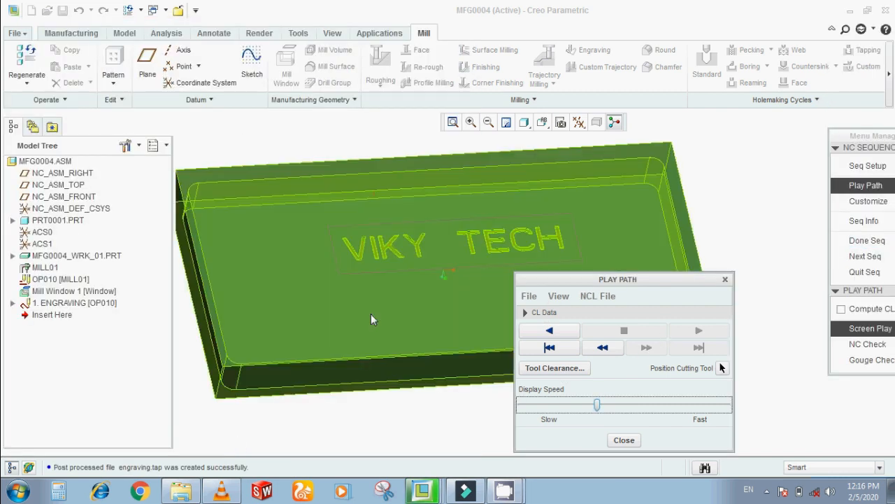
# Minimize Creo, open engraving.tap from the desktop's creo folder in Notepad, and read through the generated G-code.
pyautogui.click(849, 12)
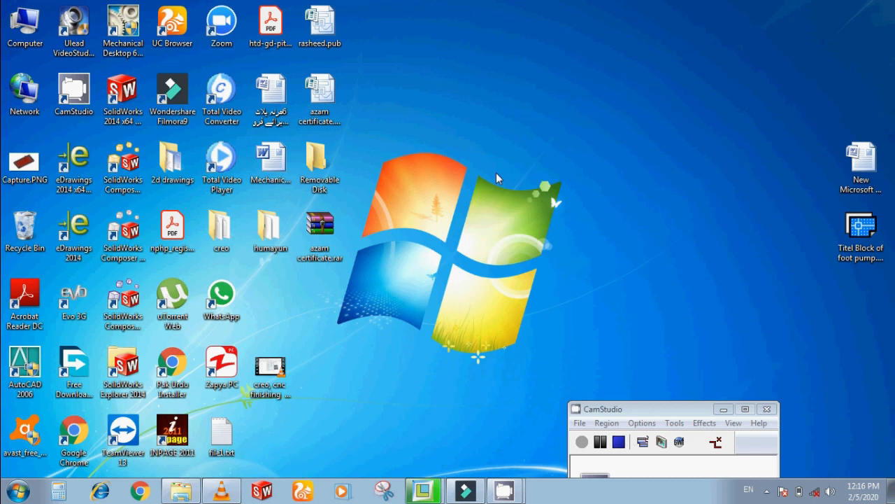
pyautogui.doubleClick(221, 227)
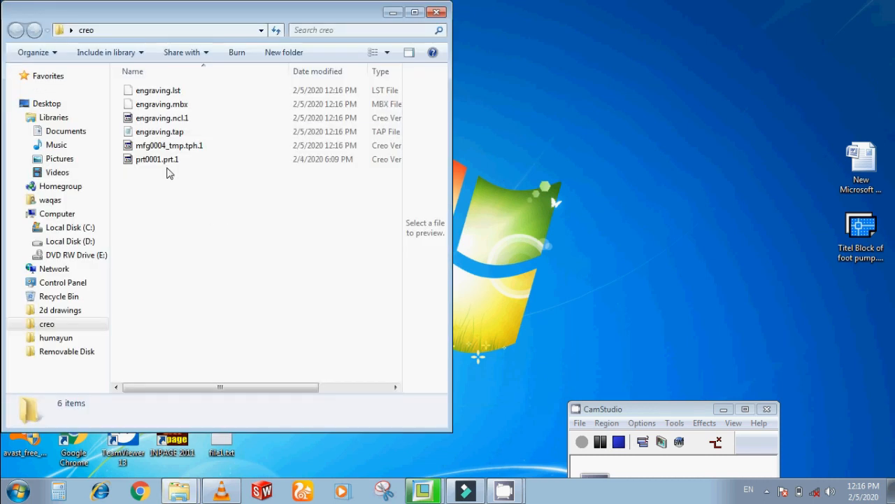
pyautogui.doubleClick(150, 133)
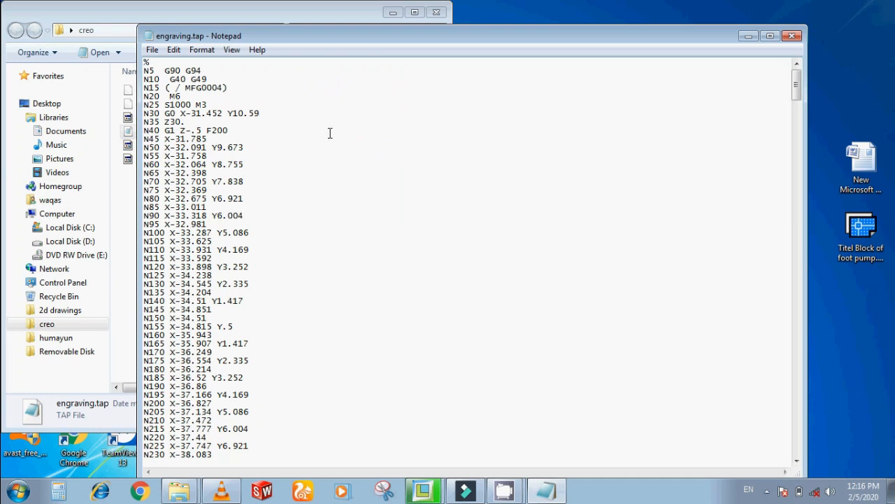
pyautogui.scroll(-14, 332, 133)
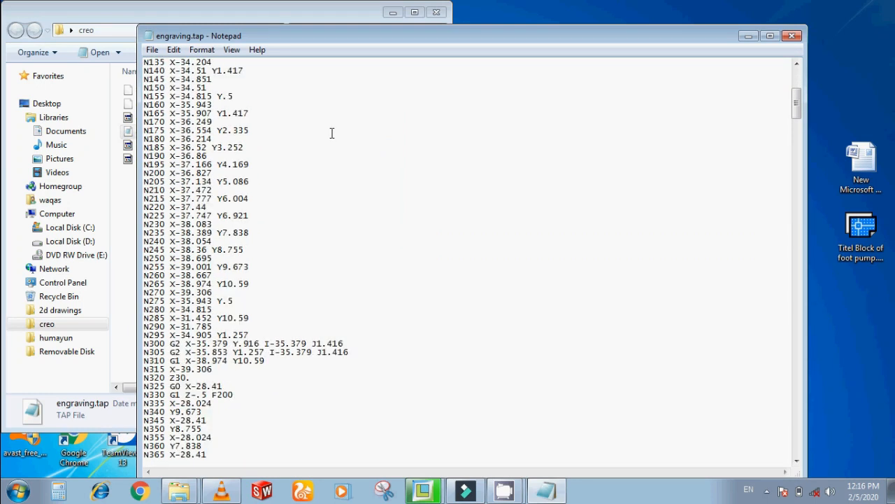
pyautogui.scroll(-16, 332, 133)
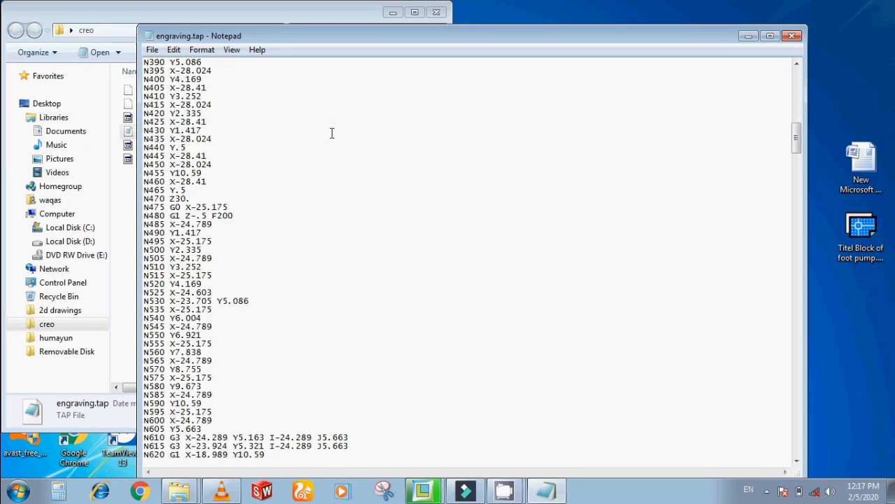
# Examine the remaining G-code blocks in engraving.tap and close the file.
pyautogui.scroll(-18, 332, 135)
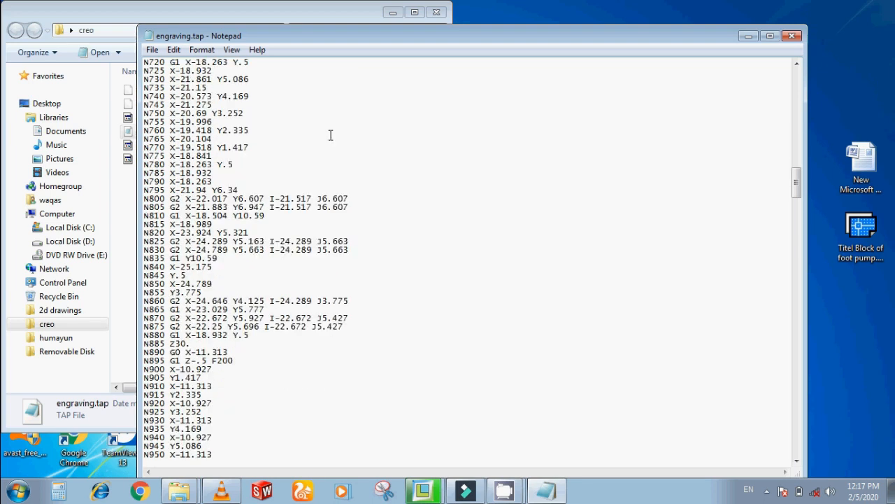
pyautogui.scroll(-20, 331, 135)
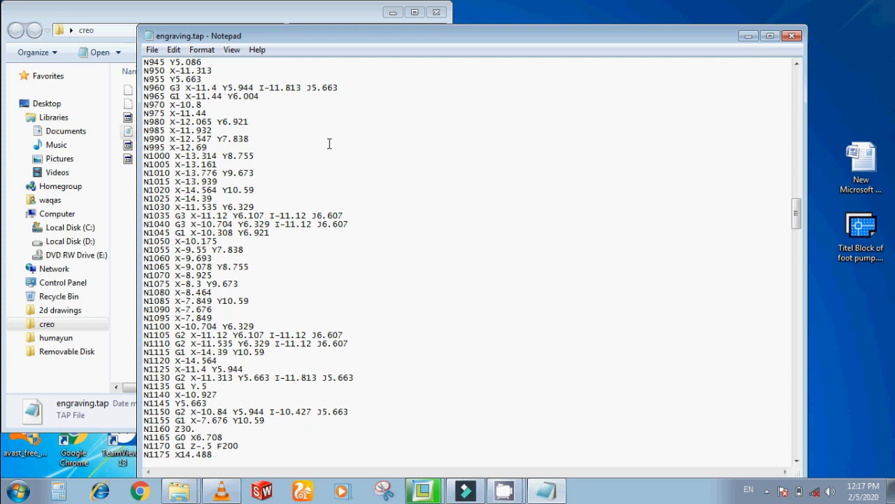
pyautogui.scroll(-20, 328, 145)
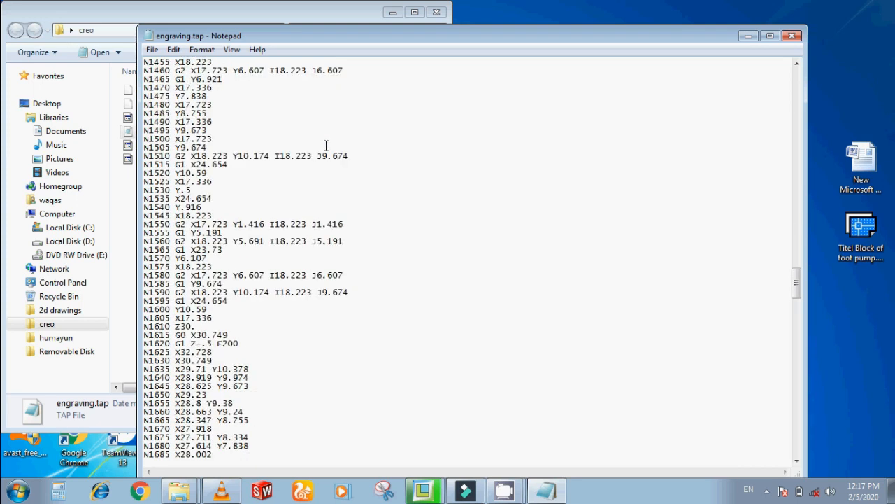
pyautogui.scroll(-20, 326, 145)
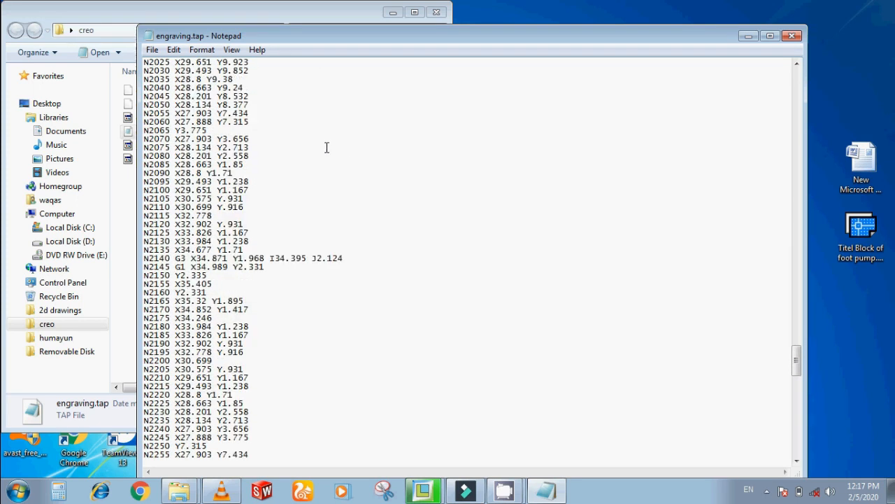
pyautogui.scroll(-20, 326, 147)
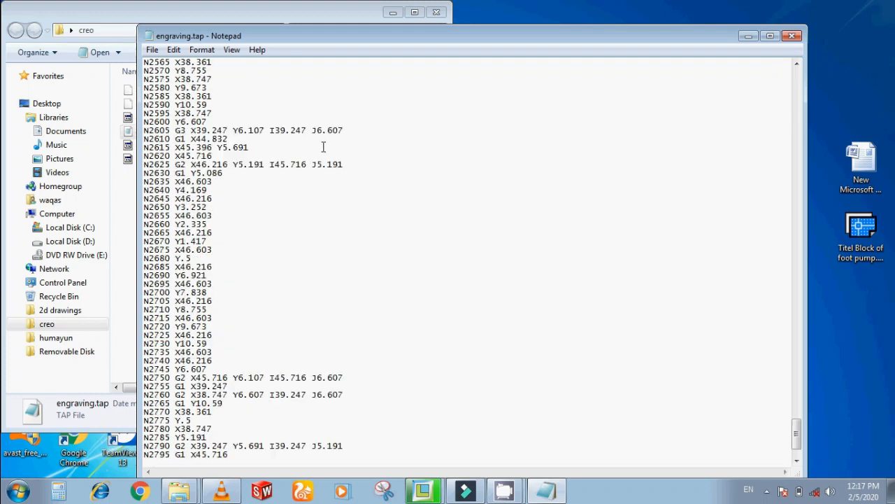
pyautogui.scroll(6, 335, 133)
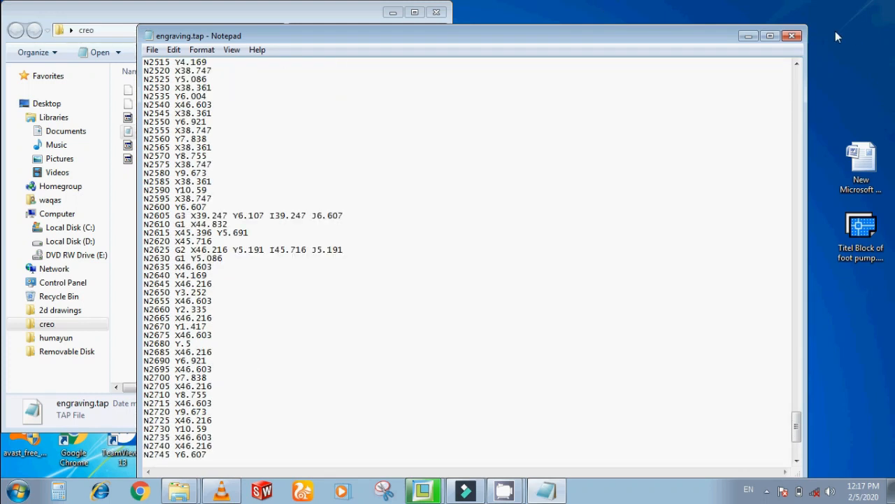
pyautogui.click(794, 36)
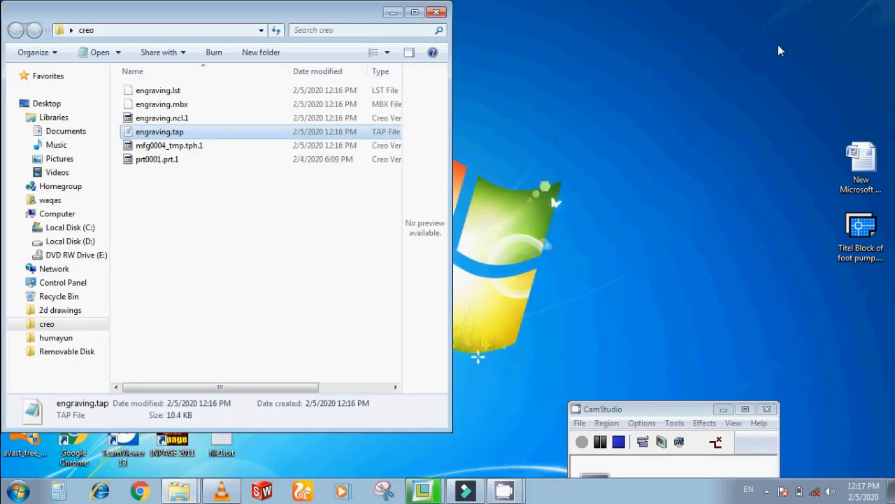
# Switch back to the MFG0004 manufacturing window in Creo and reopen the ENGRAVING sequence parameters for editing.
pyautogui.click(422, 491)
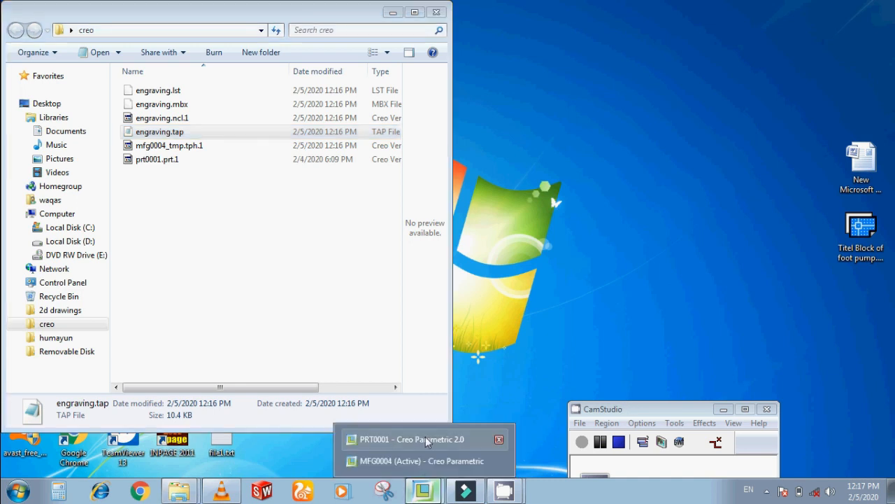
pyautogui.click(420, 433)
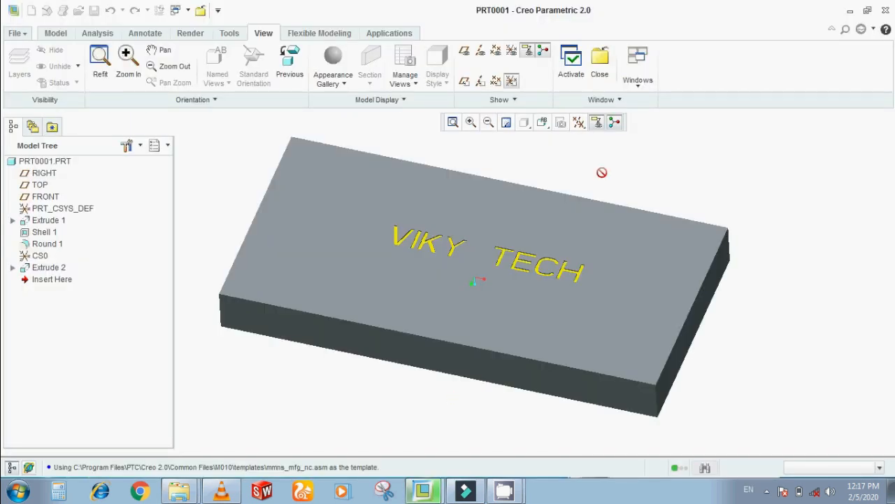
pyautogui.click(428, 491)
pyautogui.click(428, 460)
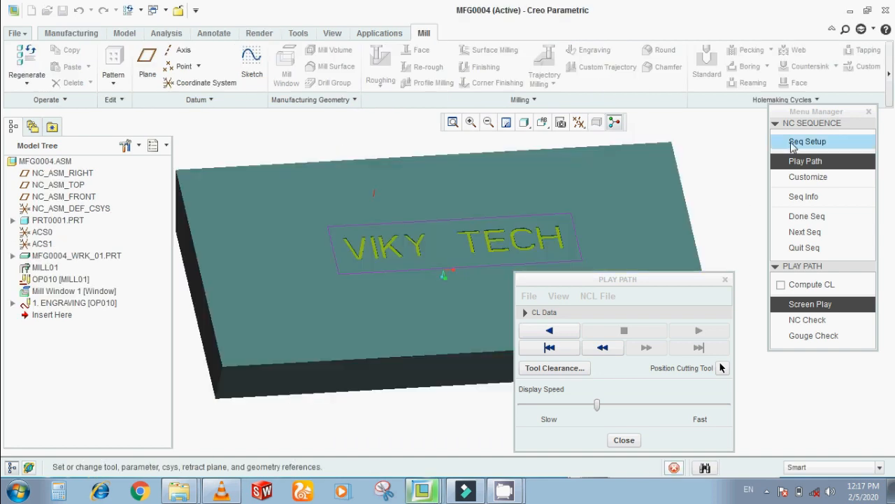
pyautogui.click(804, 142)
pyautogui.click(810, 212)
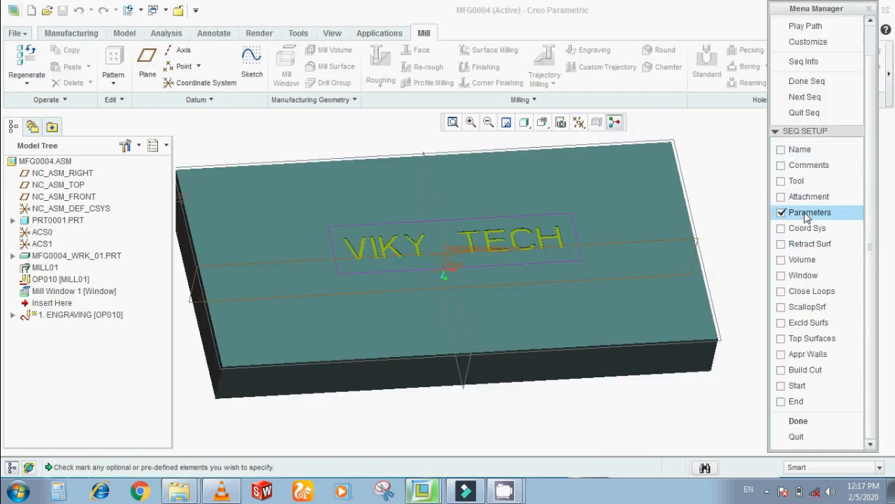
pyautogui.click(798, 421)
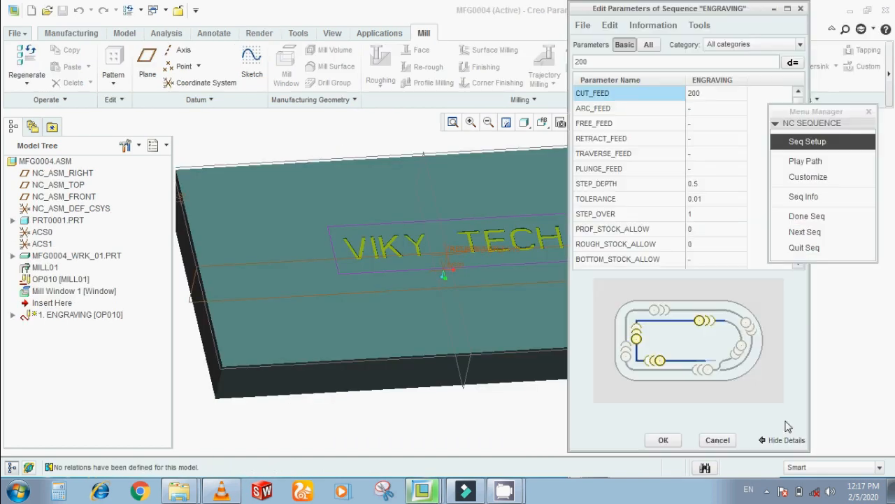
# Set the ENGRAVING sequence's SCAN_TYPE to TYPE_1 and accept the parameters.
pyautogui.click(736, 186)
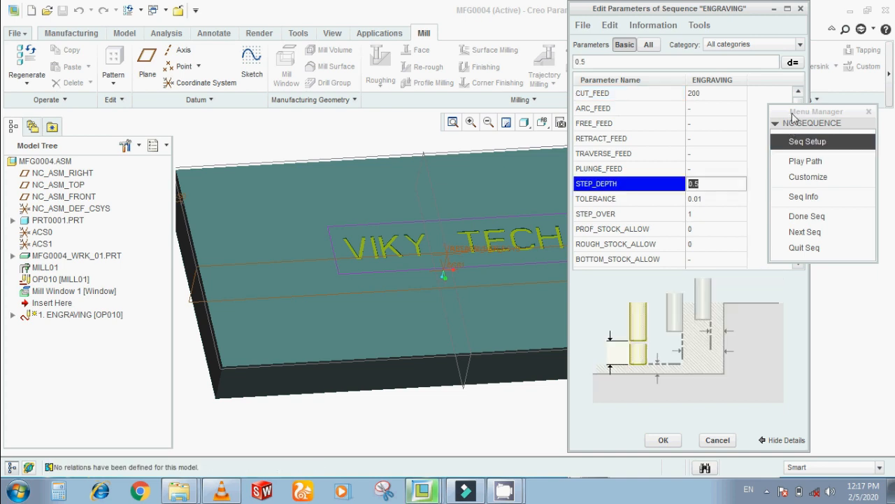
pyautogui.moveTo(793, 117); pyautogui.dragTo(852, 126)
pyautogui.moveTo(803, 146); pyautogui.dragTo(775, 205)
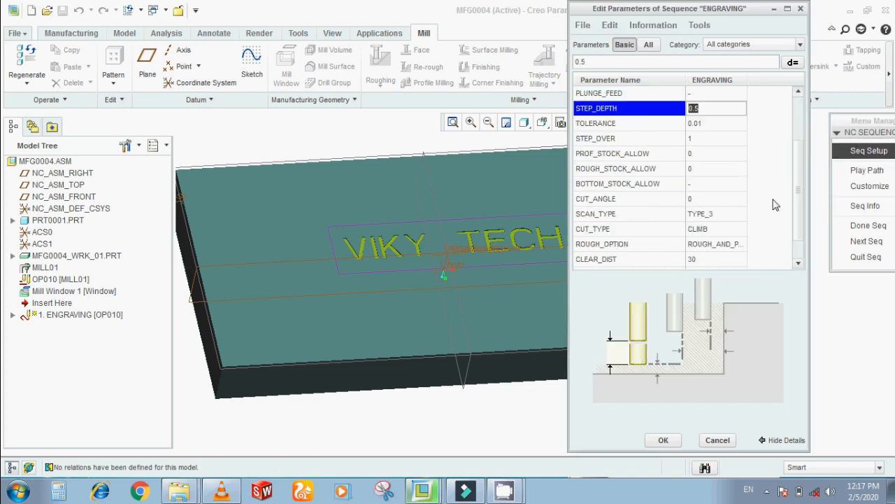
pyautogui.click(737, 215)
pyautogui.click(740, 215)
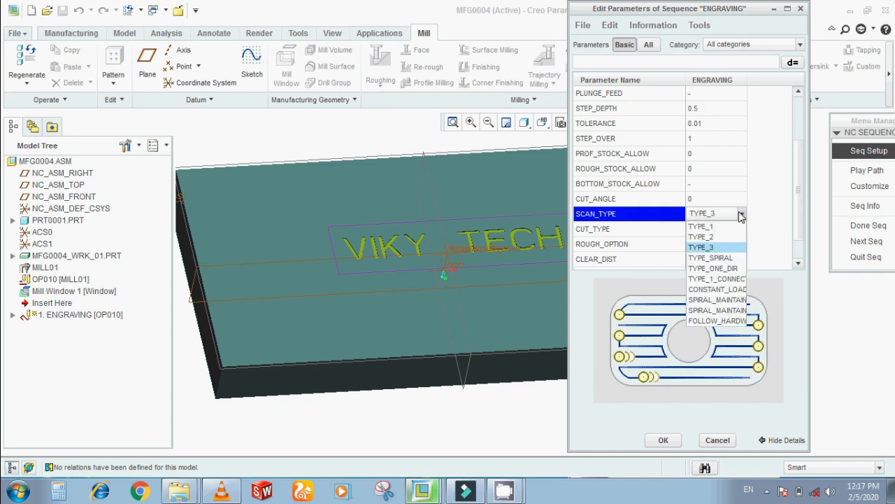
pyautogui.click(721, 226)
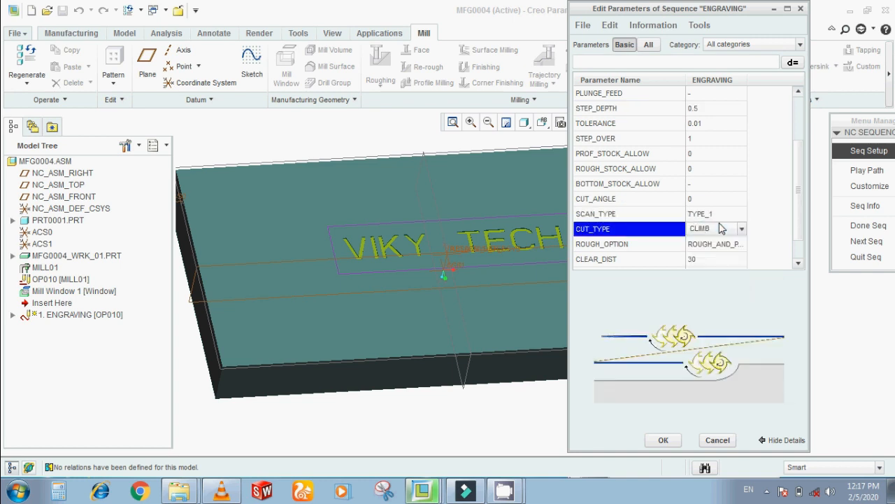
pyautogui.click(720, 220)
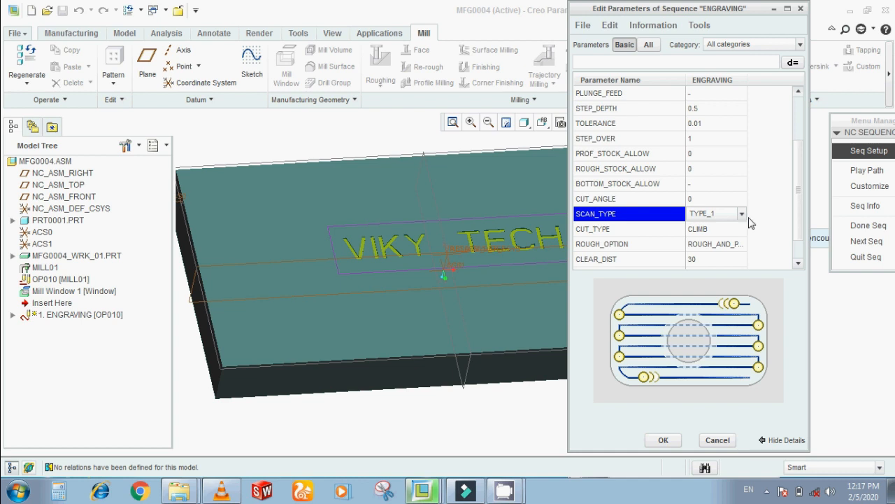
pyautogui.click(663, 440)
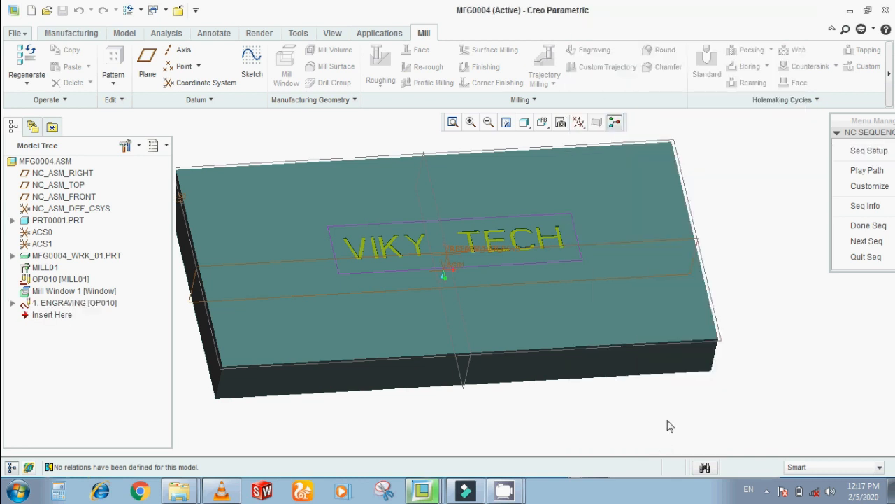
# Play the TYPE_1 tool path in Screen Play with the display speed lowered close to Slow, viewing the lettering from above.
pyautogui.click(844, 175)
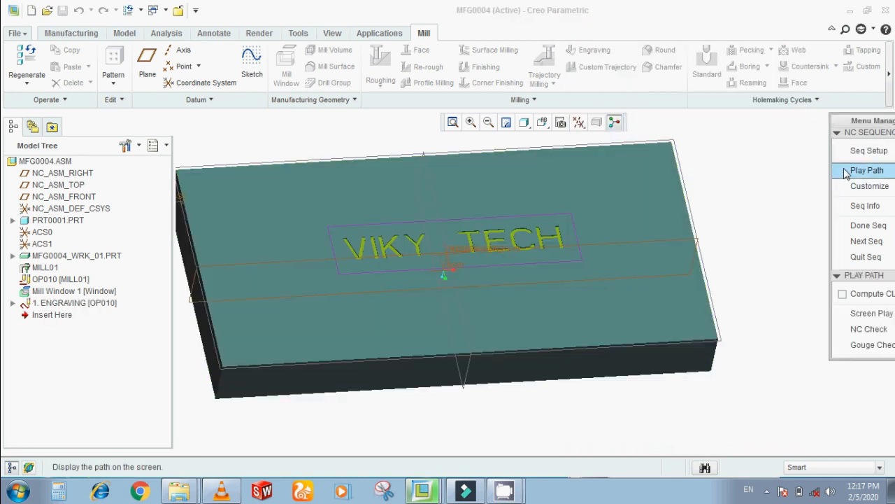
pyautogui.click(844, 321)
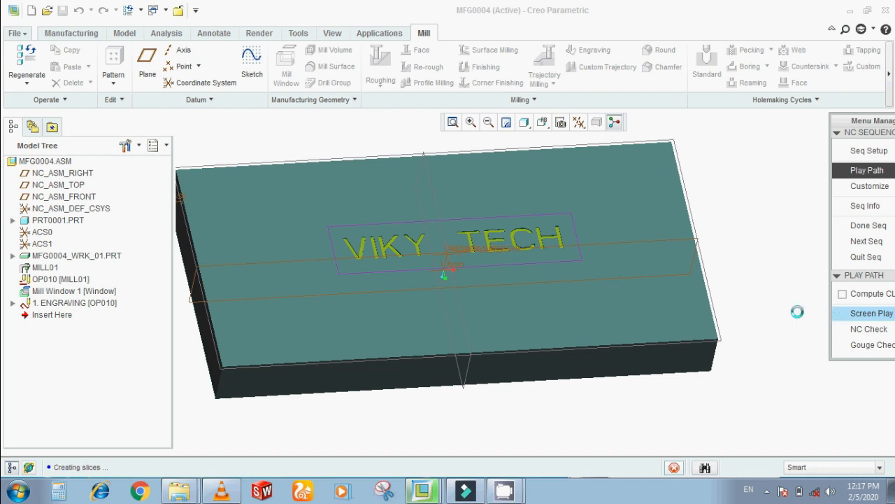
pyautogui.click(692, 333)
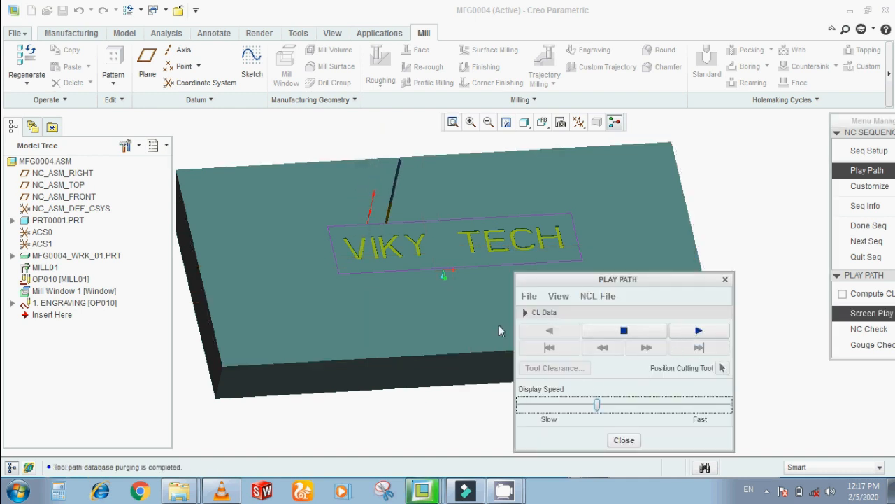
pyautogui.click(537, 407)
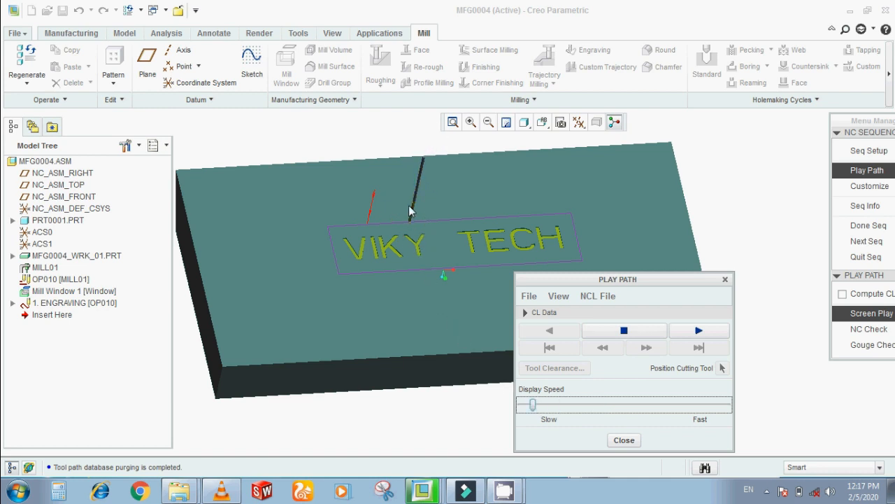
pyautogui.scroll(1, 409, 206)
pyautogui.moveTo(366, 310)
pyautogui.mouseDown(button='middle')
pyautogui.moveTo(366, 269)
pyautogui.moveTo(356, 310)
pyautogui.mouseUp(button='middle')
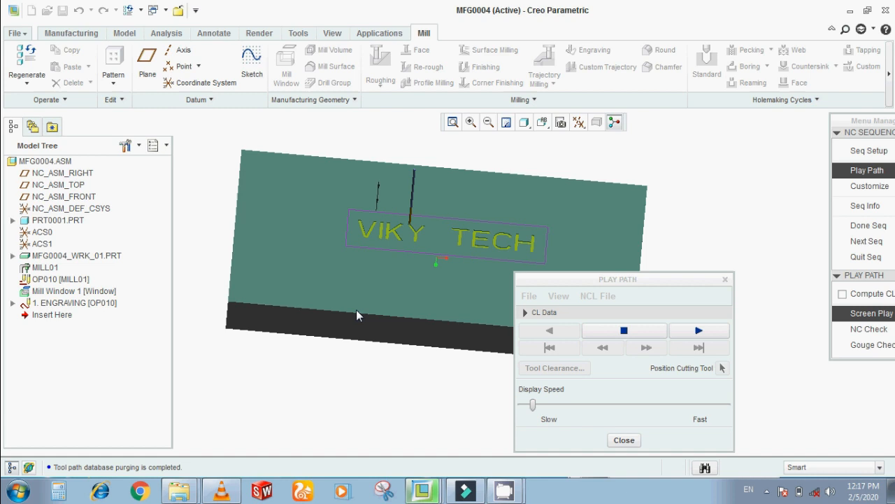
pyautogui.scroll(1, 356, 310)
pyautogui.scroll(-2, 587, 332)
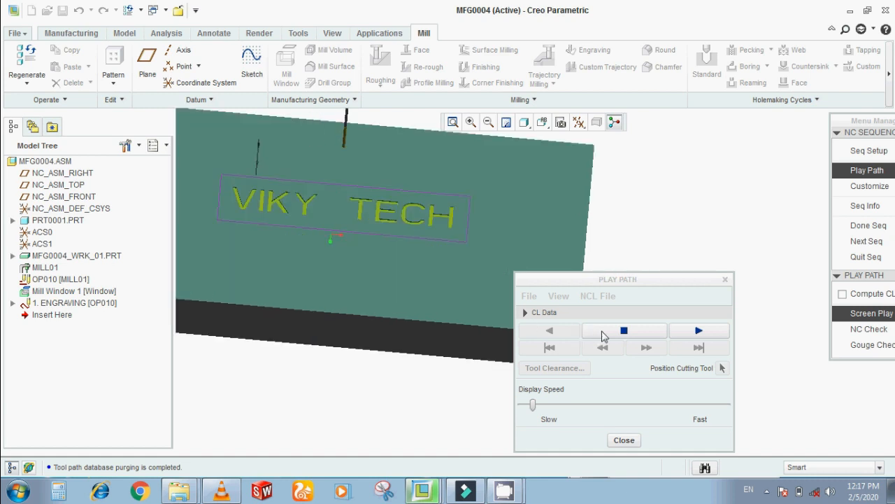
pyautogui.click(602, 346)
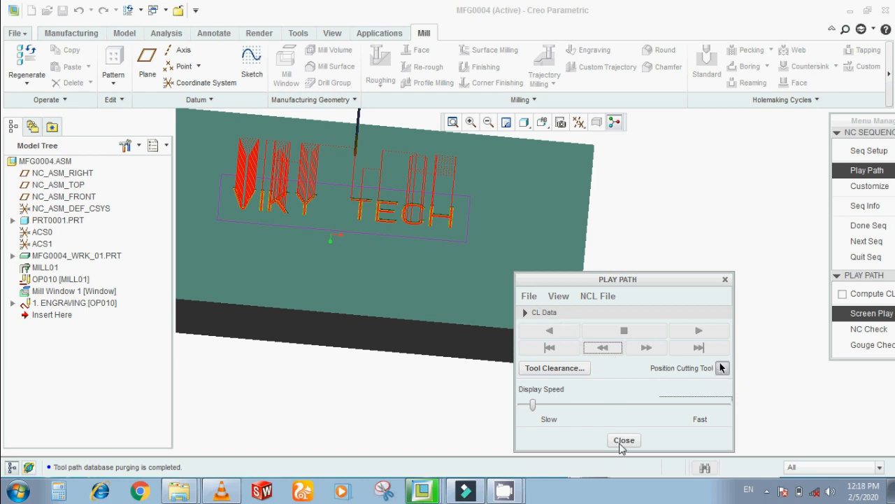
# Recall the path in Screen Play, save it as MCD with CL file engraving.ncl using post processor UNCX01.P19, and dismiss the log.
pyautogui.click(865, 171)
pyautogui.click(867, 314)
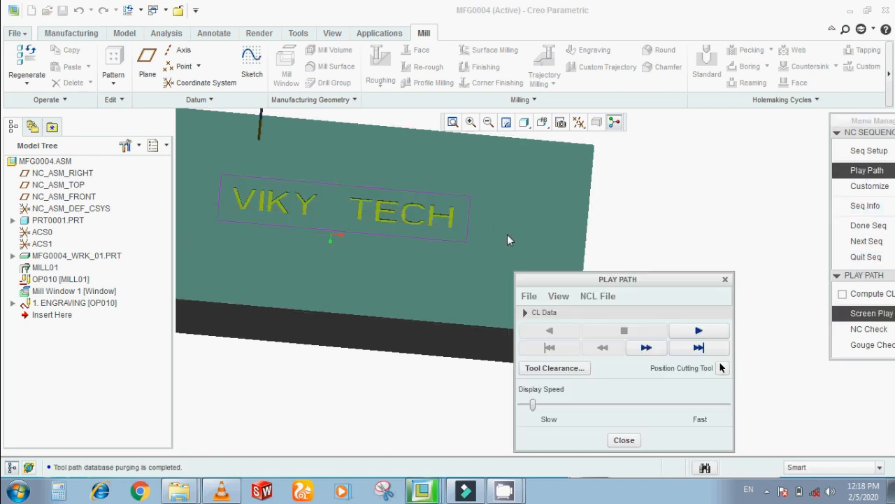
pyautogui.click(529, 296)
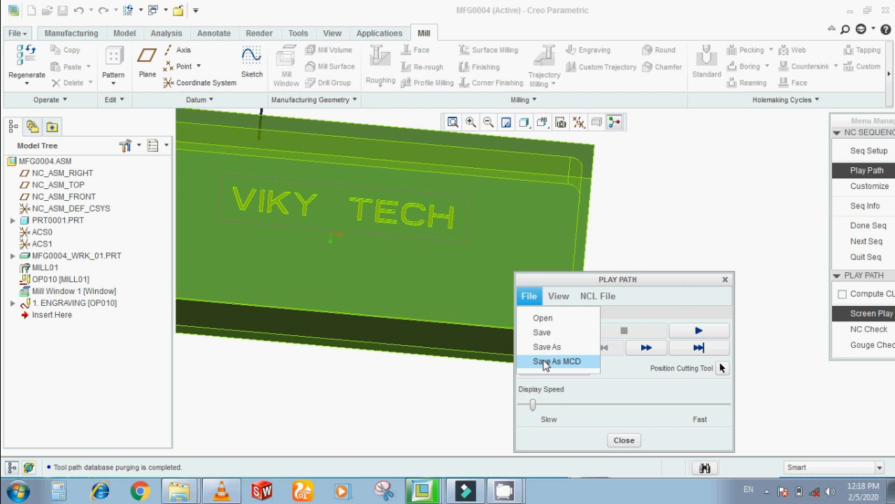
pyautogui.click(546, 360)
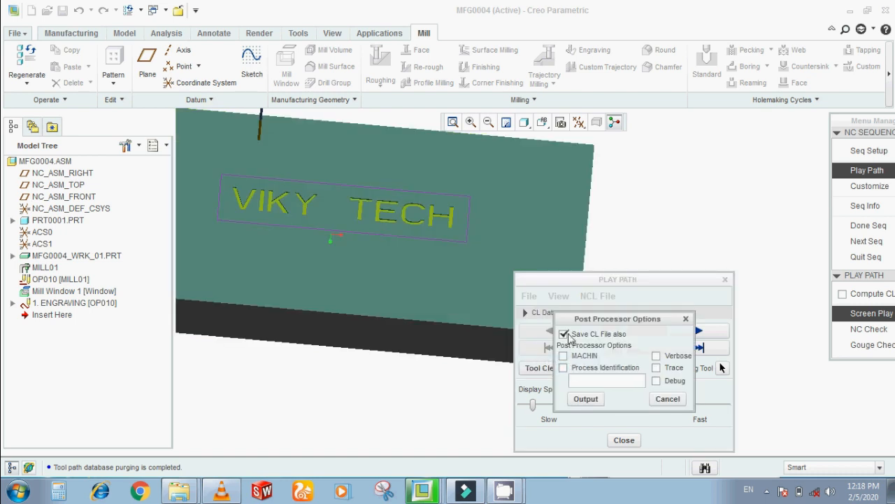
pyautogui.click(586, 398)
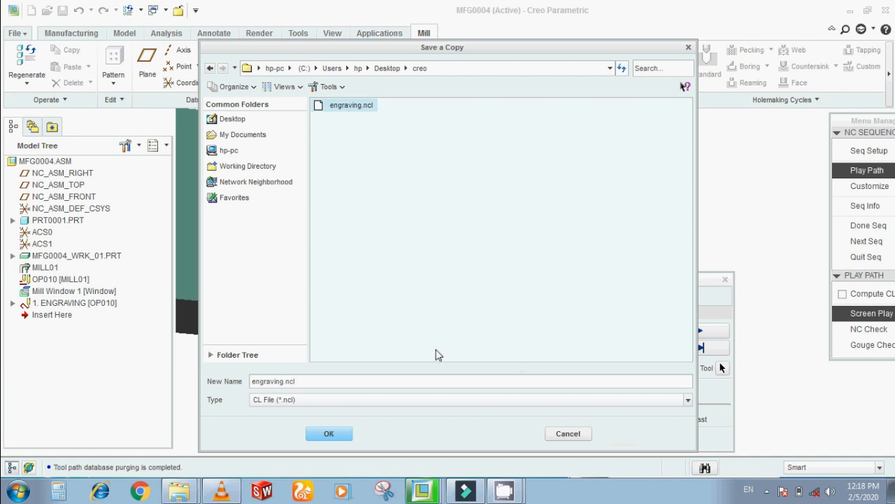
pyautogui.click(330, 433)
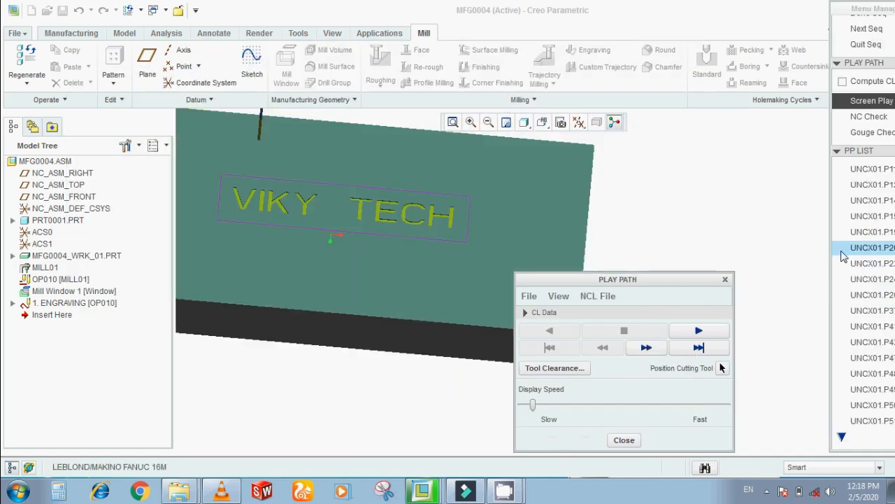
pyautogui.click(860, 238)
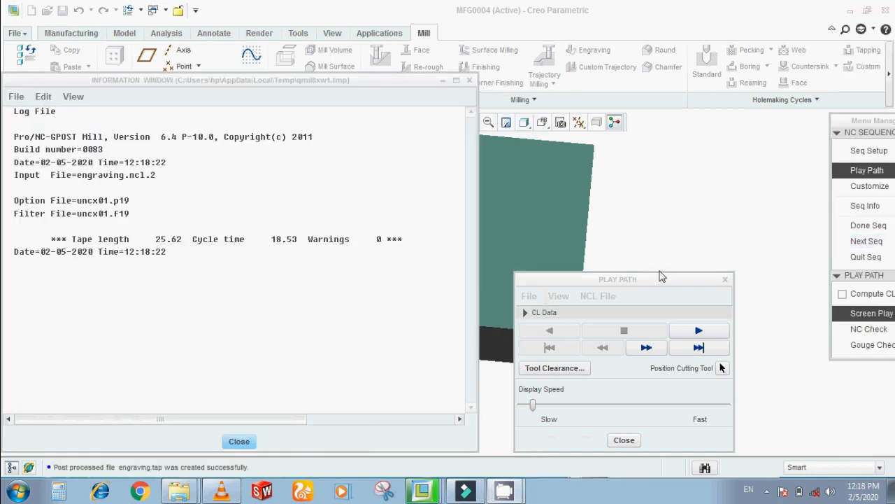
pyautogui.click(241, 441)
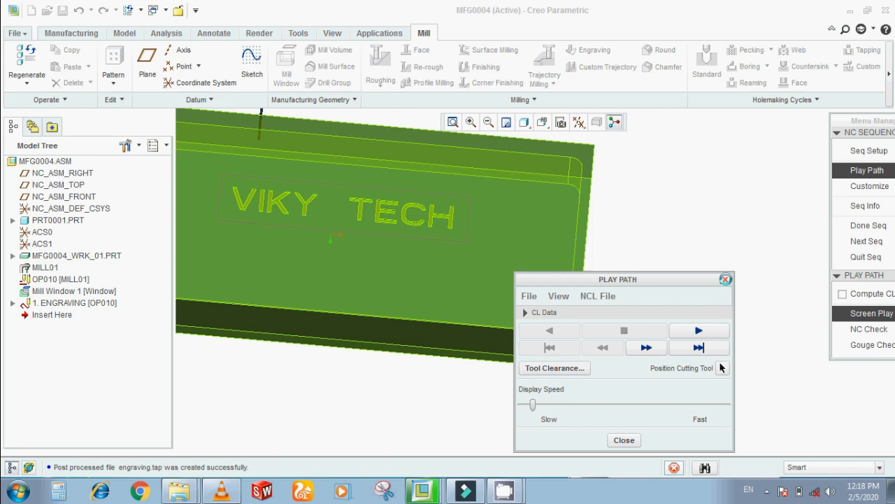
# Close the tool path playback, minimize Creo, and open the regenerated engraving.tap from the creo folder in Notepad.
pyautogui.click(725, 280)
pyautogui.click(850, 10)
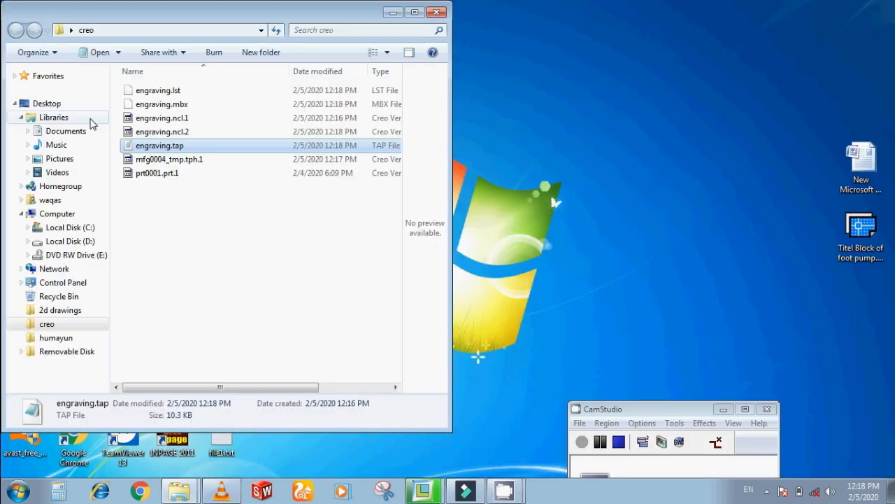
pyautogui.doubleClick(139, 149)
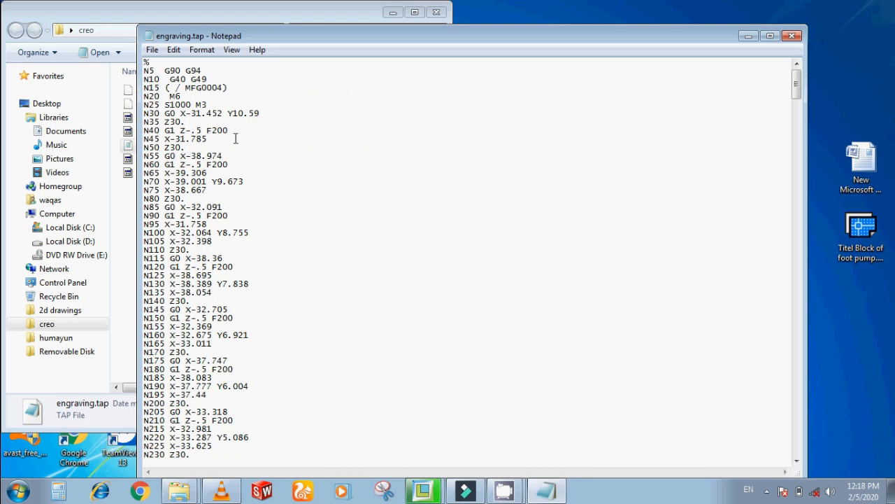
# Read through the regenerated G-code in engraving.tap, examining the retract, rapid and plunge moves produced by the TYPE_1 scan.
pyautogui.click(291, 150)
pyautogui.scroll(-1, 291, 152)
pyautogui.scroll(1, 291, 151)
pyautogui.scroll(-15, 291, 152)
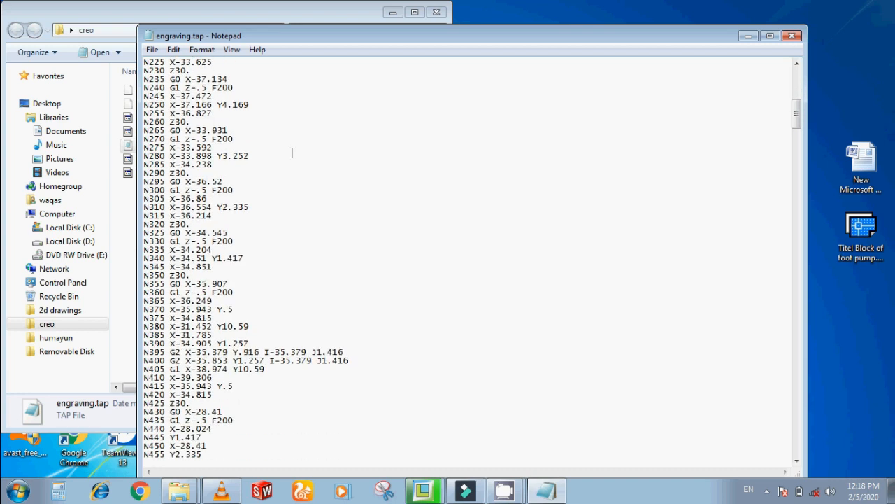
pyautogui.scroll(-20, 292, 152)
pyautogui.scroll(-14, 292, 160)
pyautogui.scroll(-20, 292, 160)
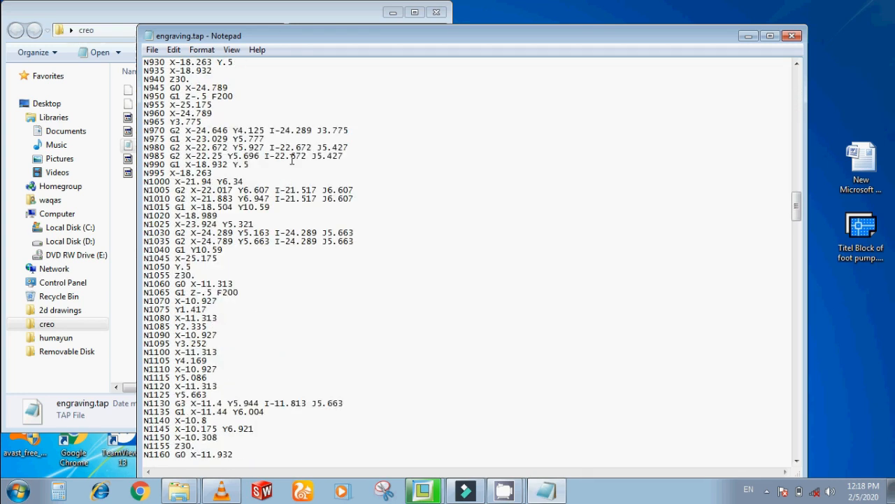
pyautogui.scroll(-9, 289, 158)
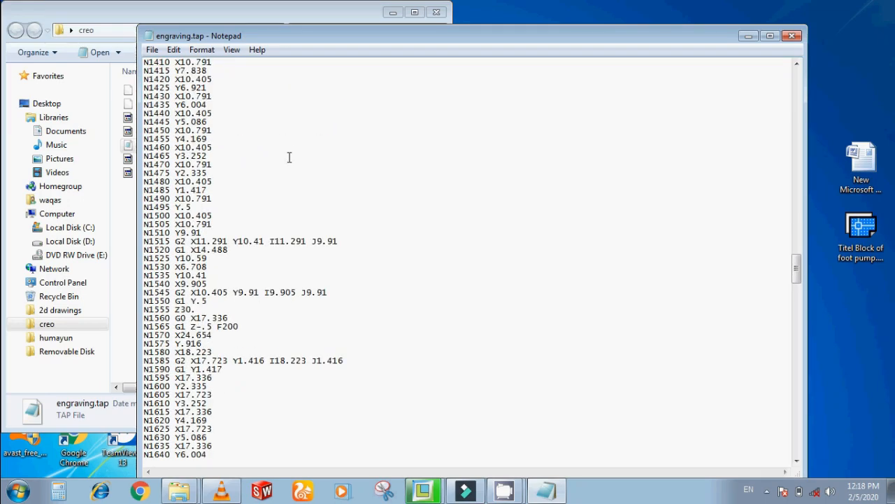